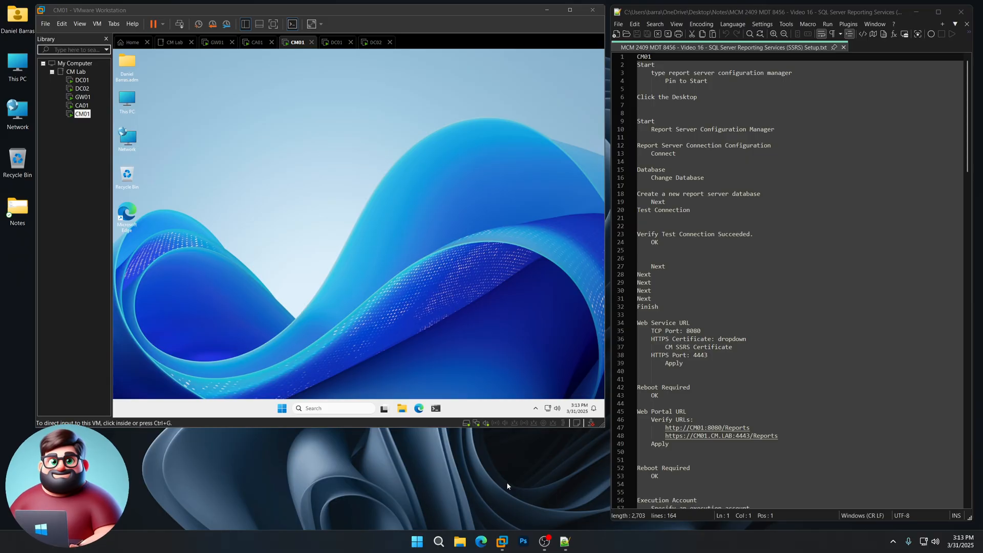
- Find Report Server Configuration Manager on the CM01 virtual machine and pin it to Start
left_click(378, 270)
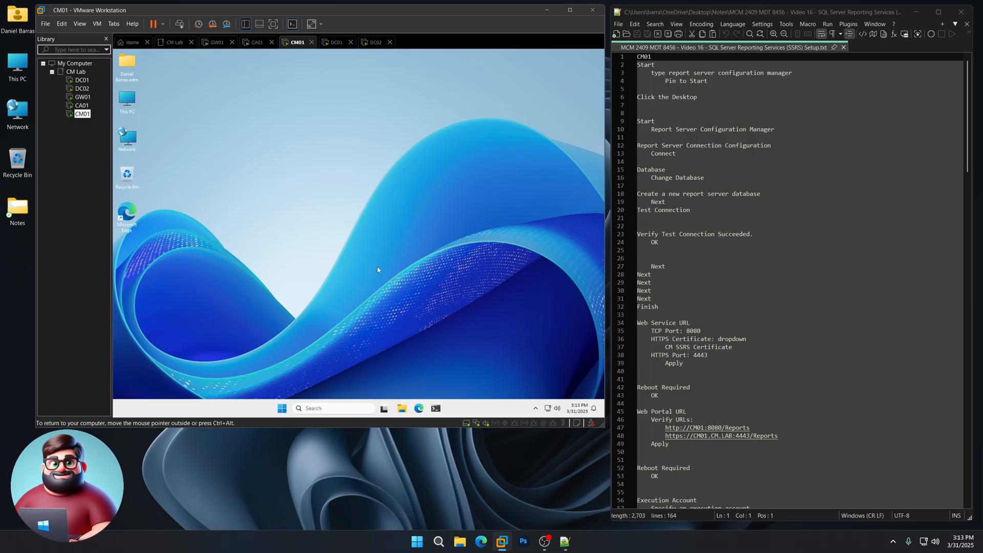
left_click(283, 408)
type("r")
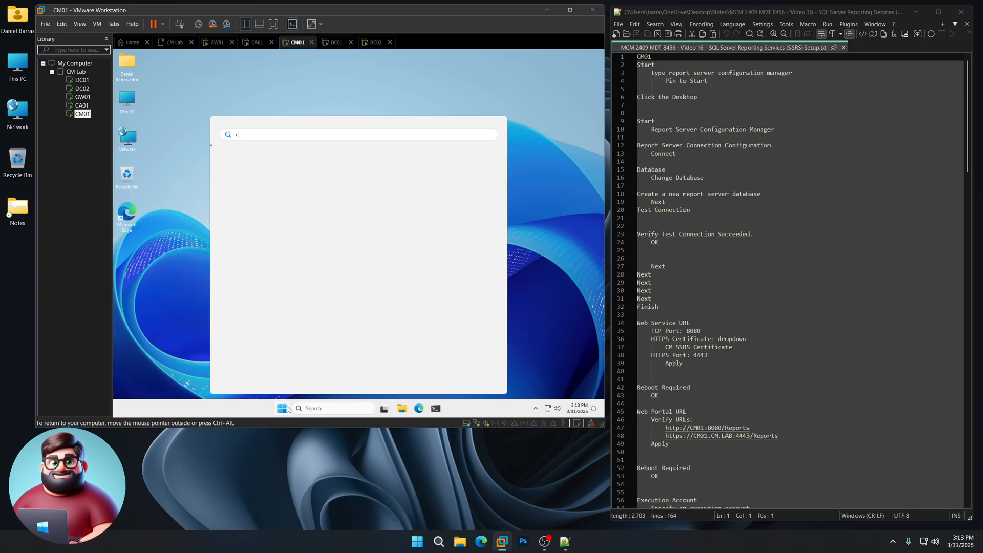
type("eport cerver configuration ")
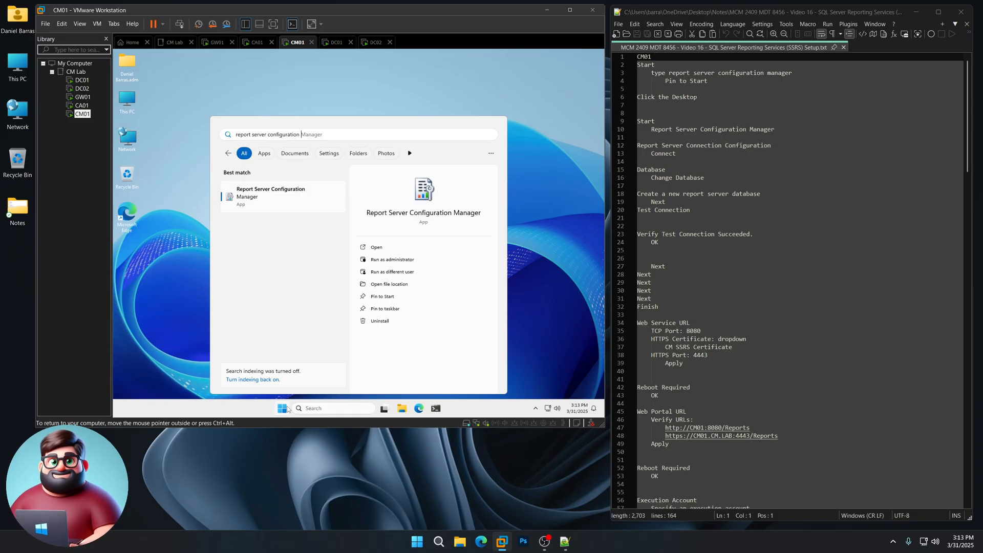
type("manager")
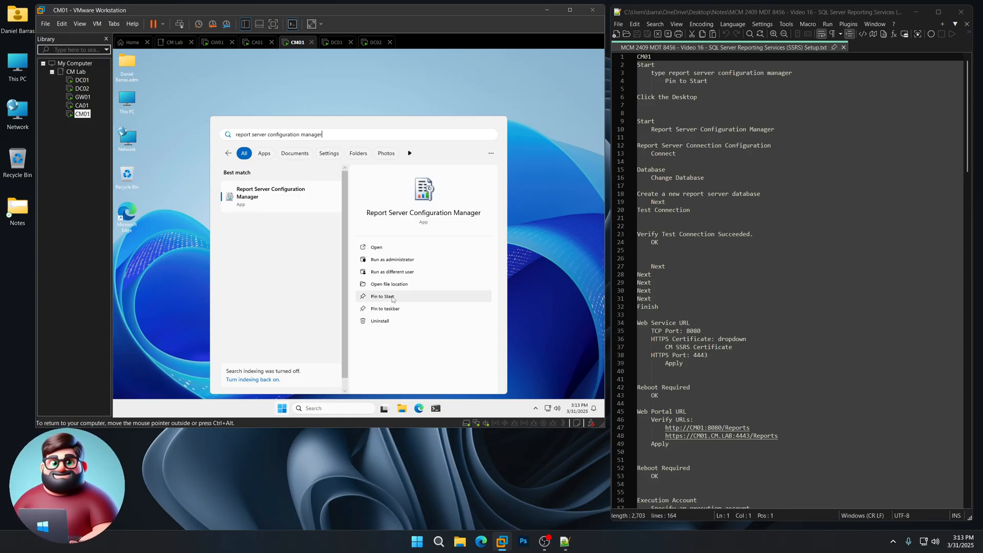
left_click(393, 300)
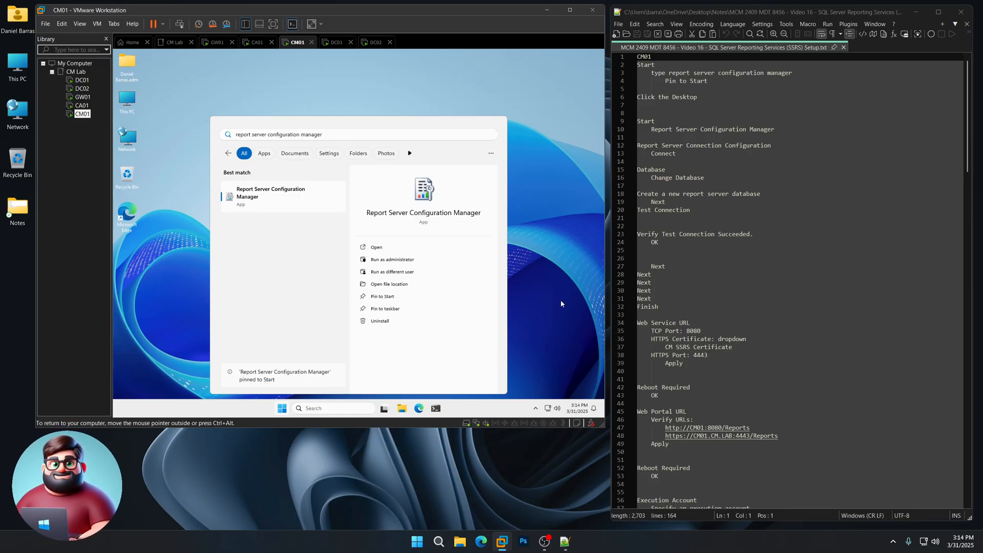
left_click(561, 303)
- Open Report Server Configuration Manager and connect to the SSRS instance on server CM01
left_click(285, 408)
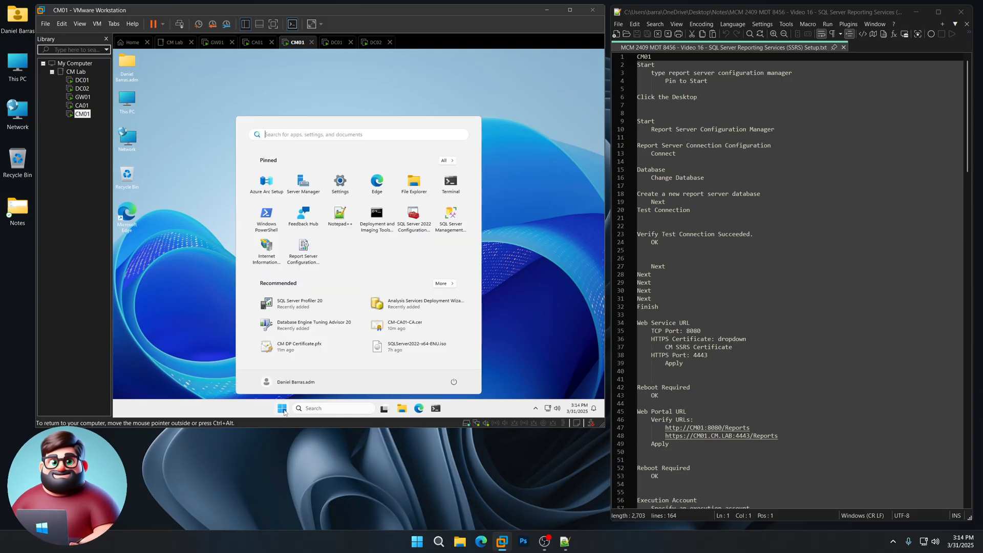
left_click(306, 258)
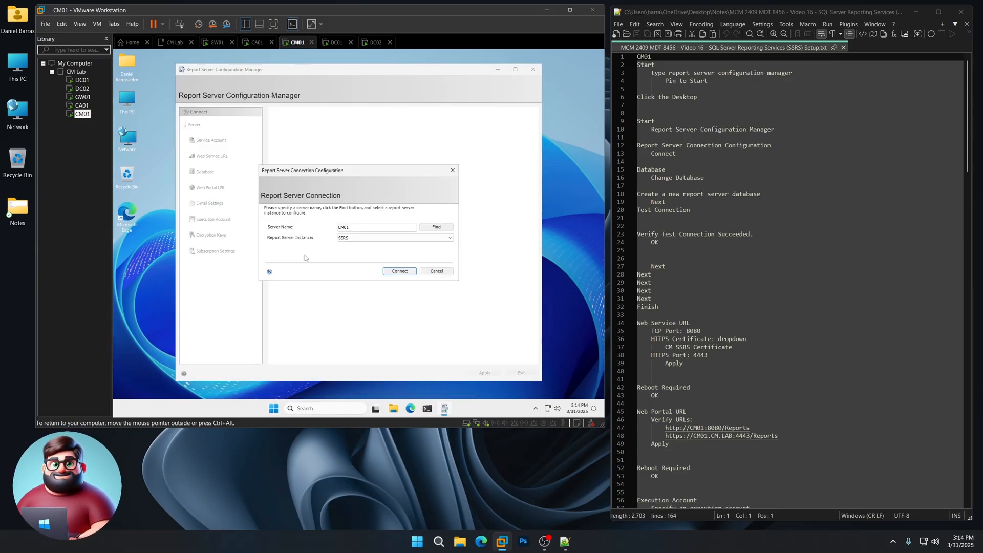
left_click(401, 273)
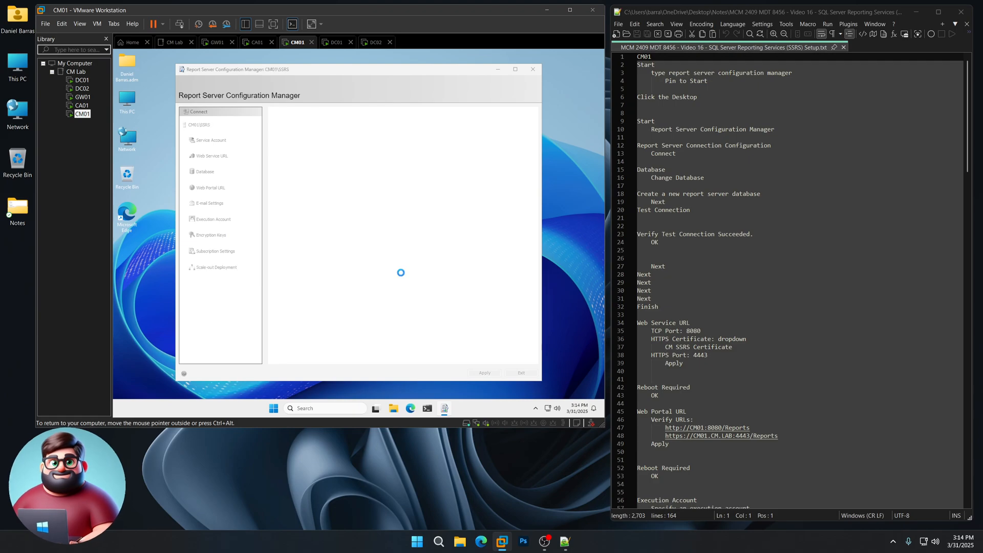
- Begin creating a new report server database on CM01 and test the database server connection with integrated security
left_click(208, 173)
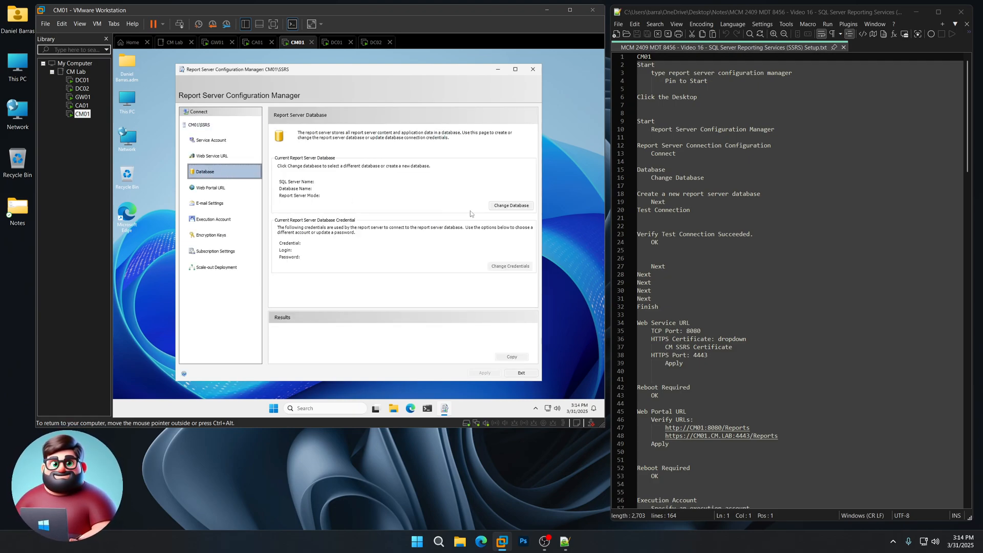
left_click(509, 206)
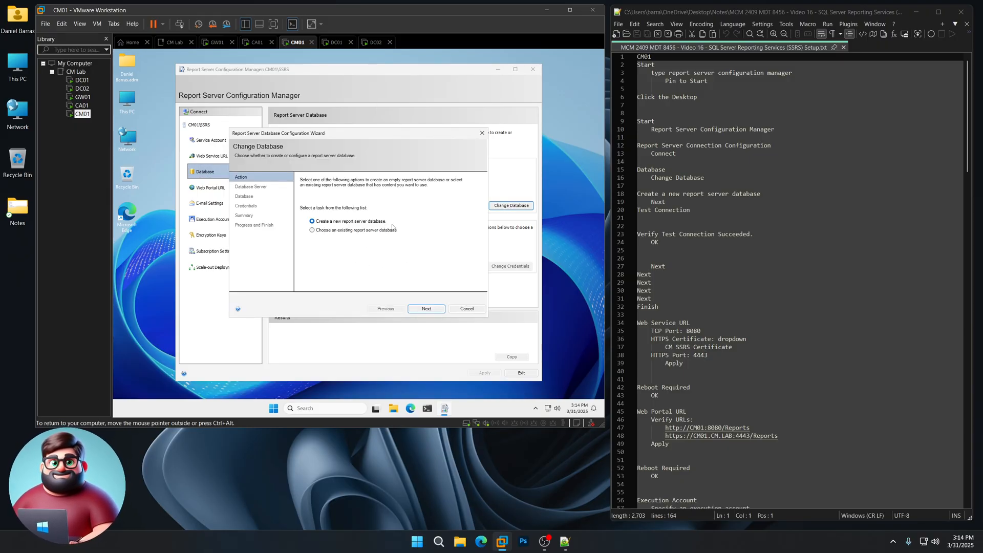
left_click(426, 309)
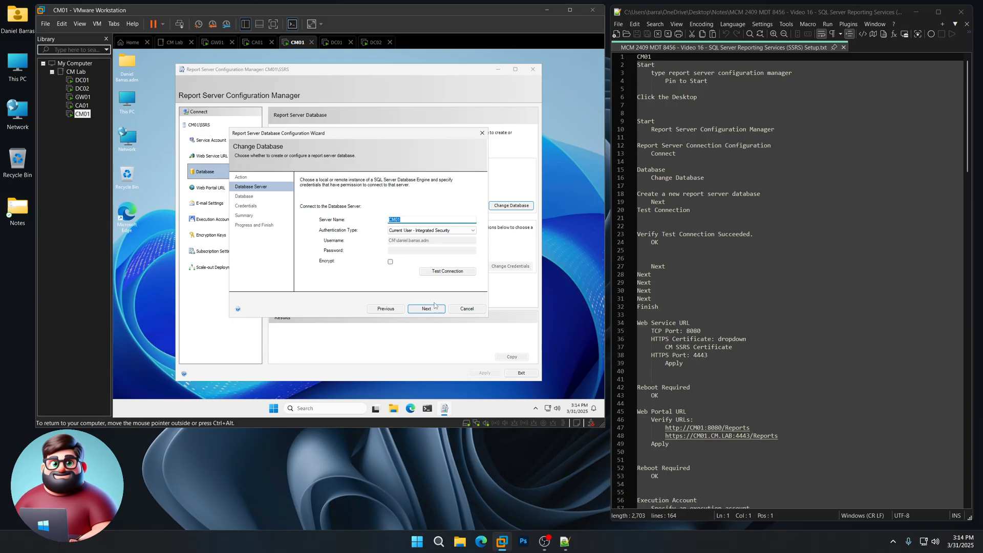
left_click(445, 271)
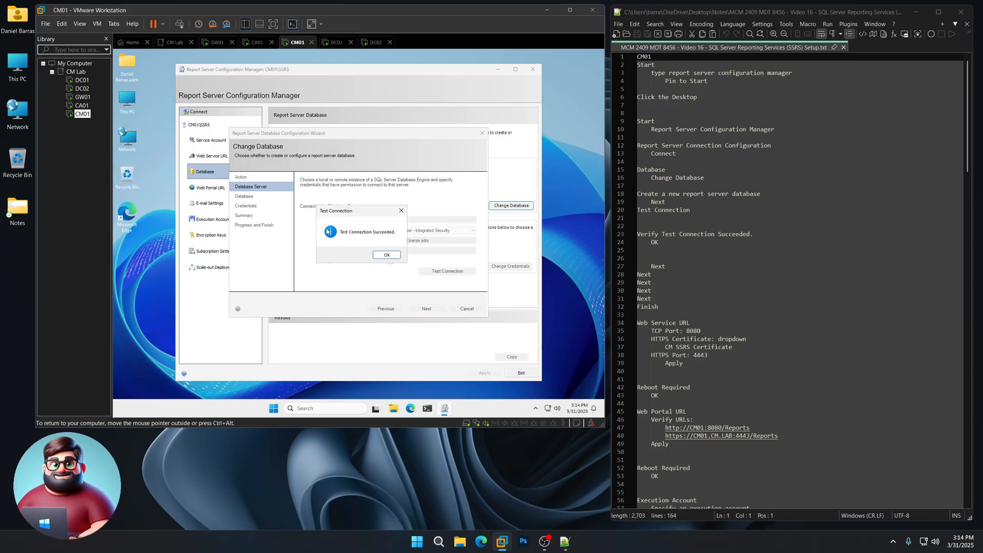
left_click(388, 256)
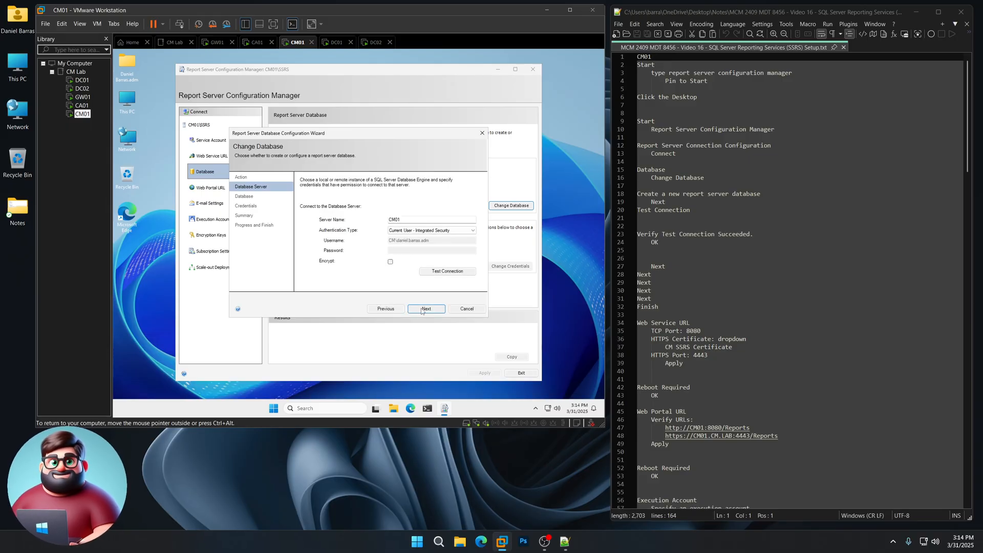
- Complete the database wizard with the default ReportServer name, English (United States) language and service account credentials
left_click(422, 309)
left_click(422, 309)
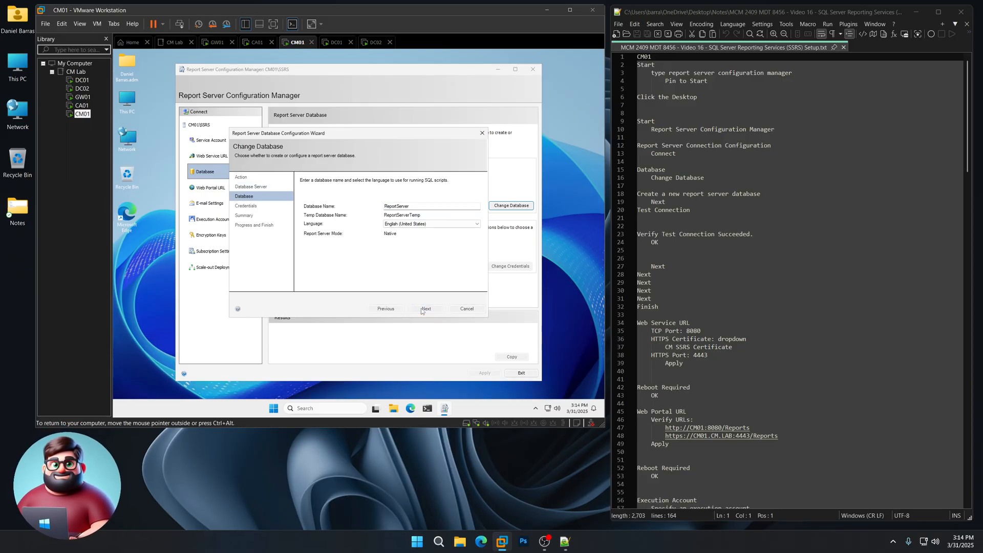
left_click(421, 310)
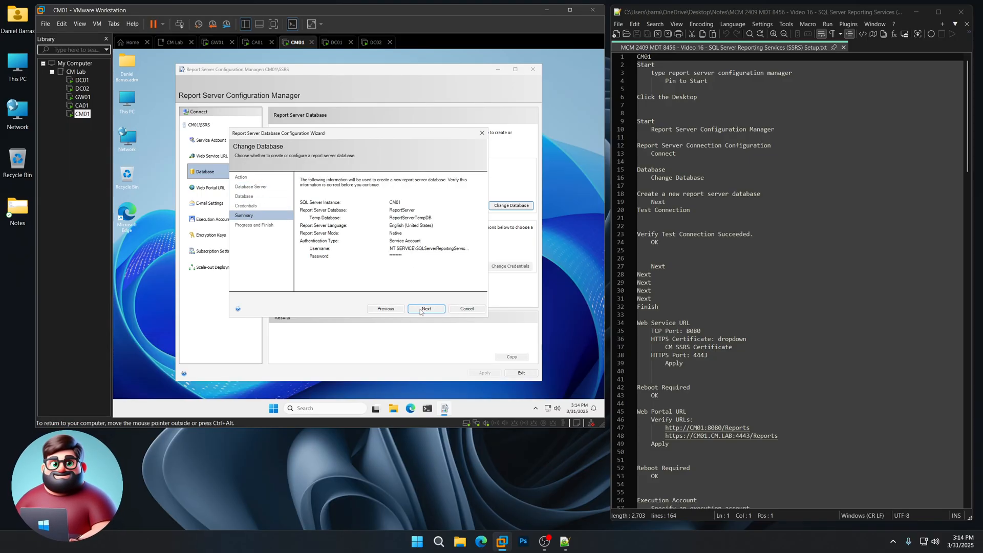
left_click(422, 310)
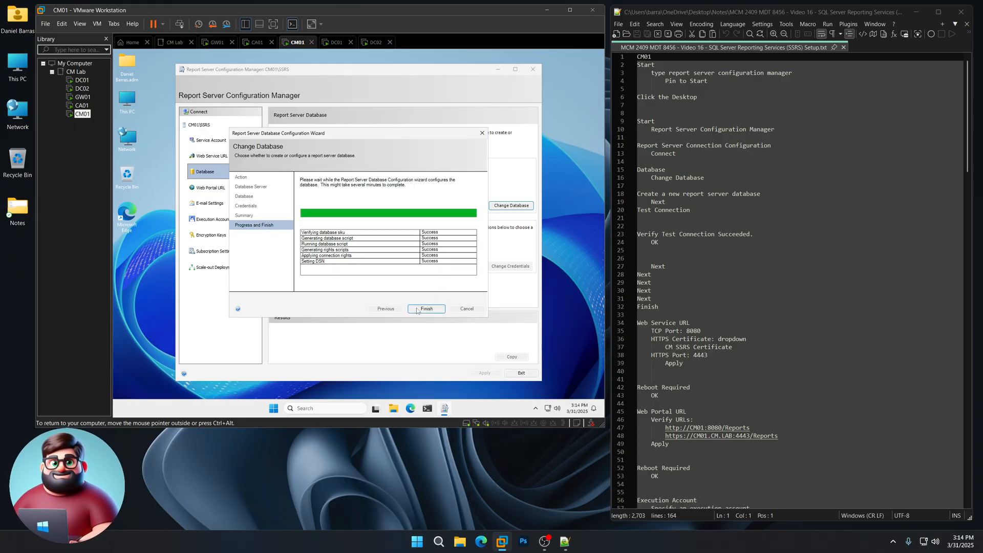
left_click(426, 308)
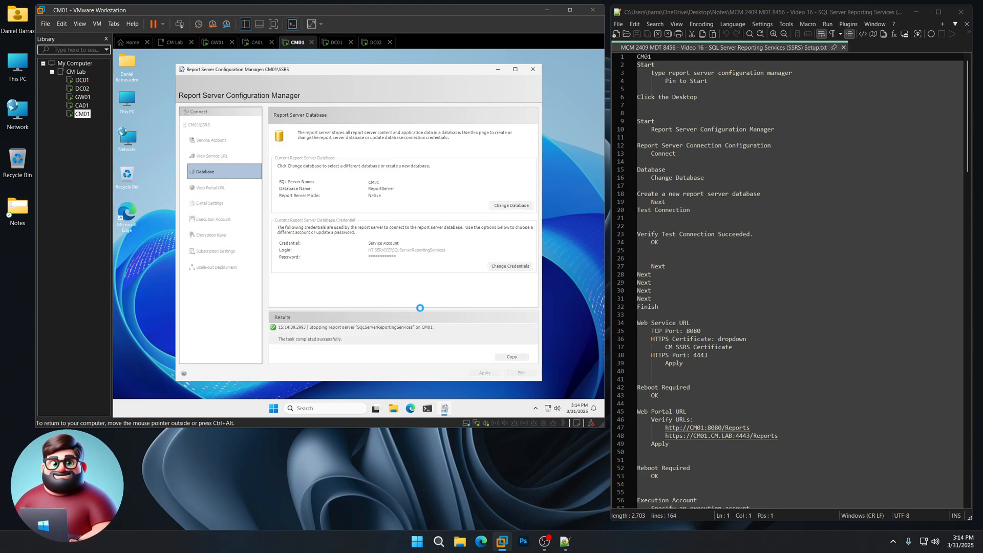
- Set the Web Service URL's TCP port to 8080 and its HTTPS certificate to CM SSRS Certificate
scroll(715, 284, "down", 4)
scroll(715, 284, "down", 2)
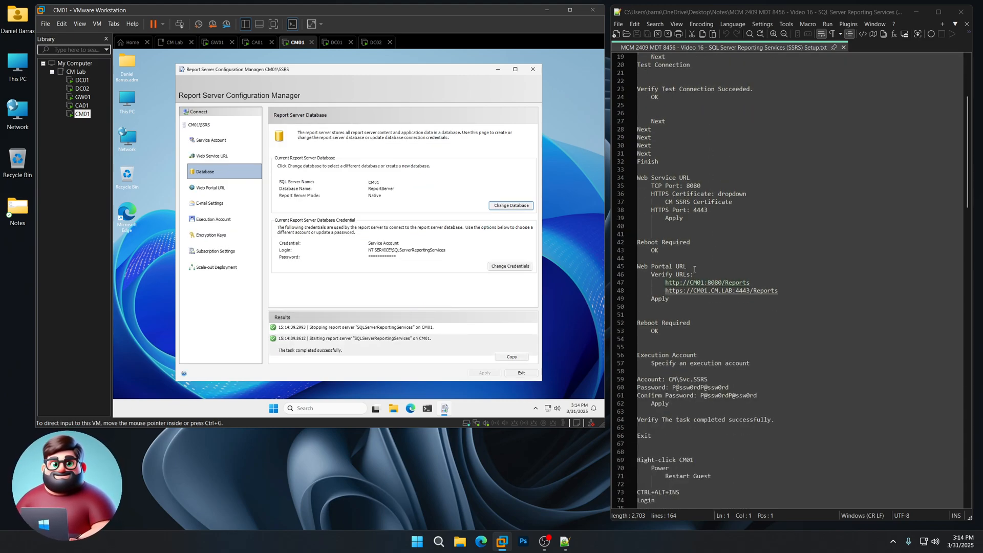
left_click(222, 156)
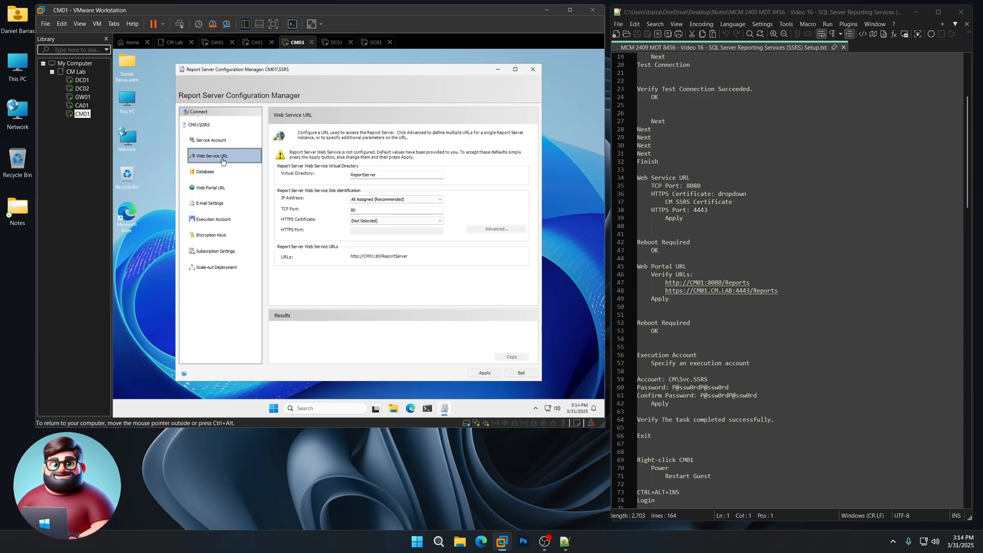
left_click(365, 210)
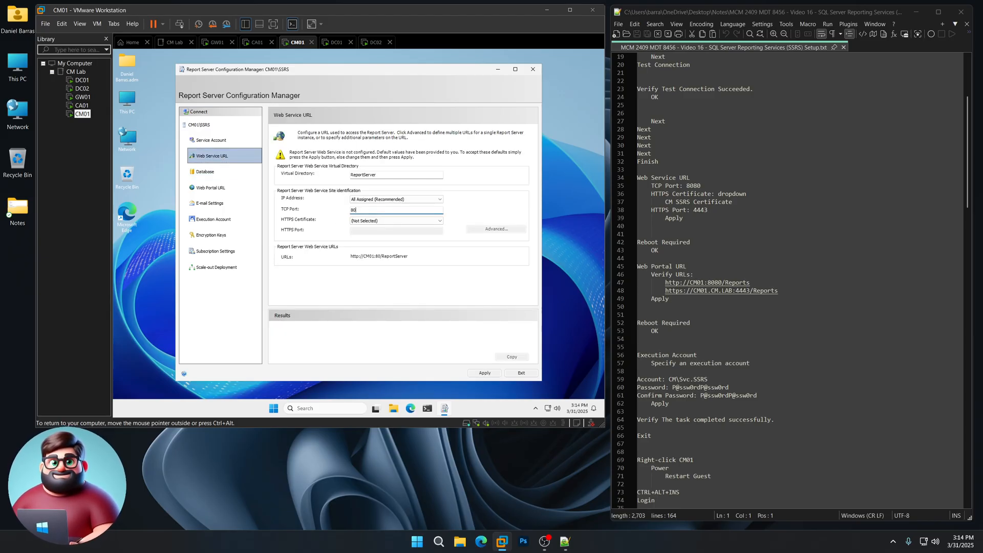
type("80")
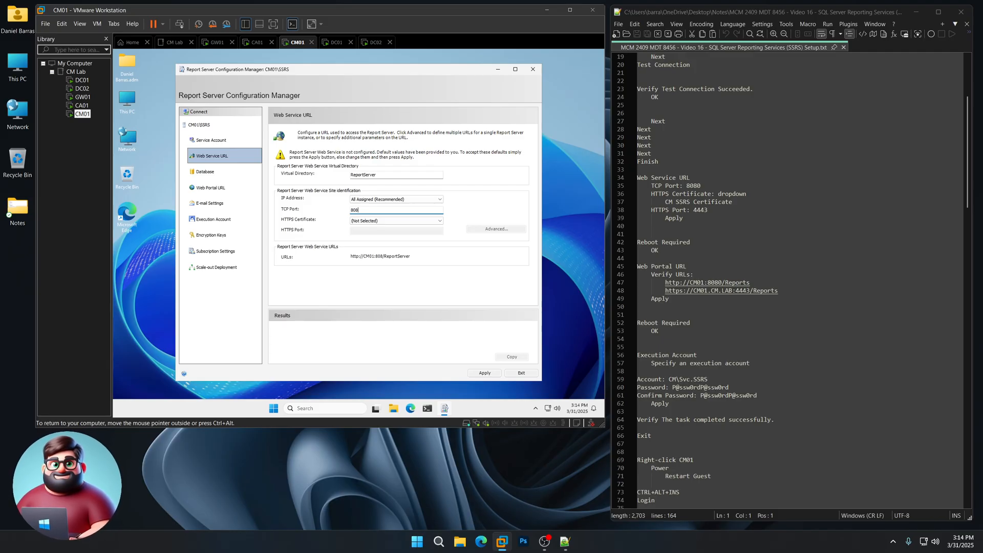
left_click(379, 221)
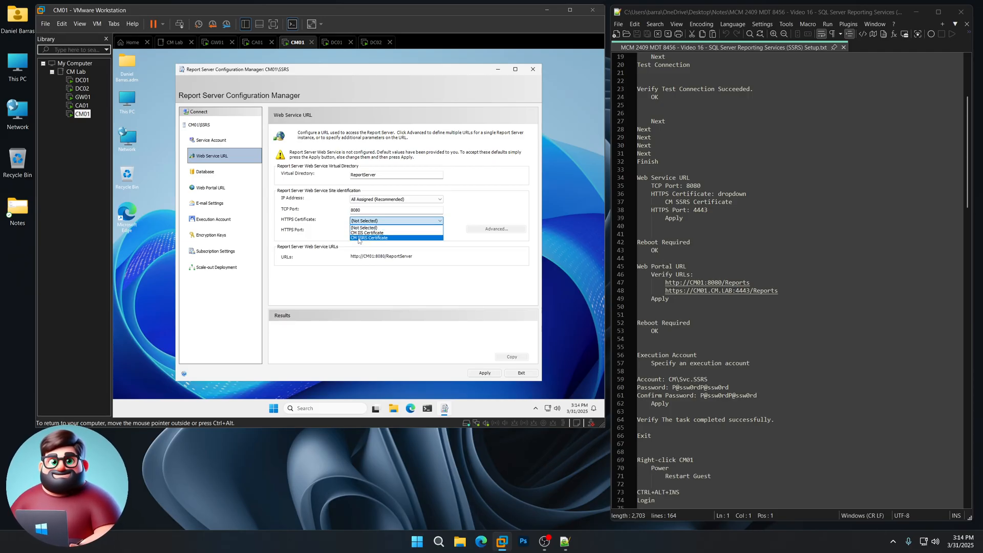
left_click(360, 238)
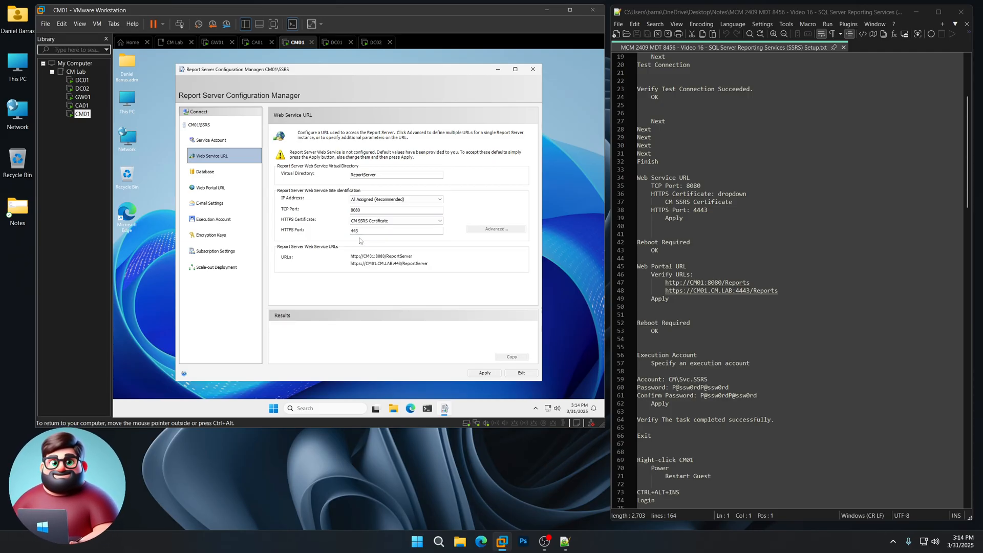
- Set the Web Service URL's HTTPS port to 4443, apply the configuration and dismiss the reboot notice
left_click(352, 231)
type("4")
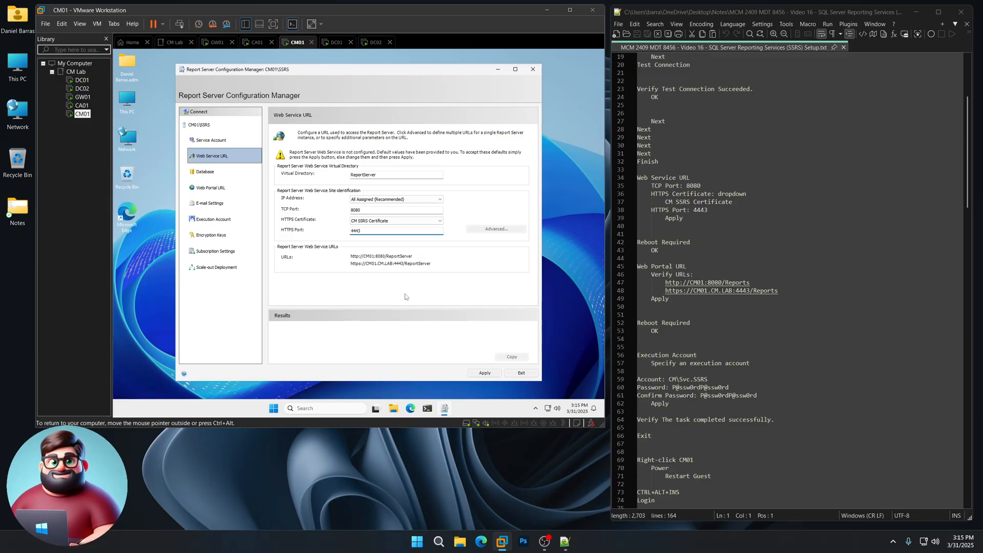
left_click(485, 374)
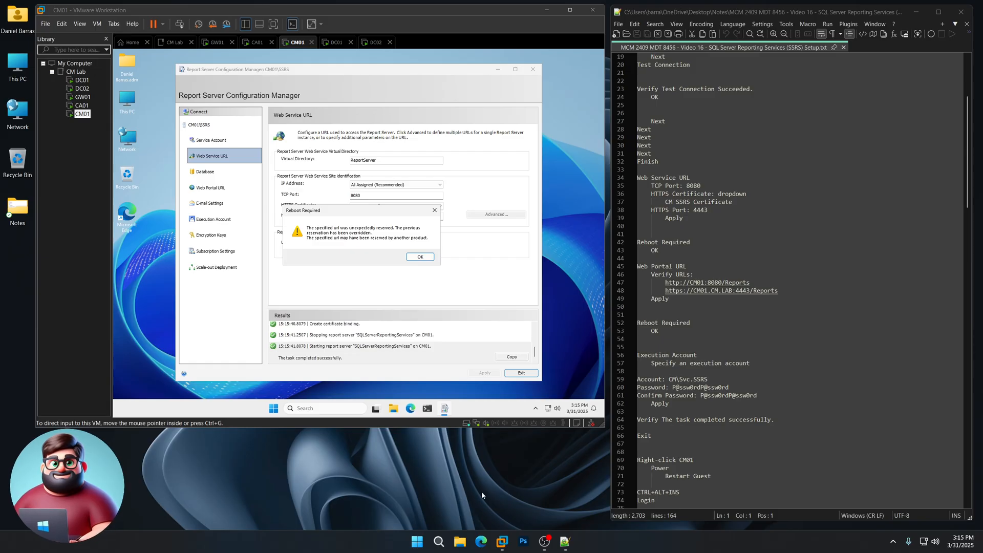
left_click_drag(702, 242, 637, 243)
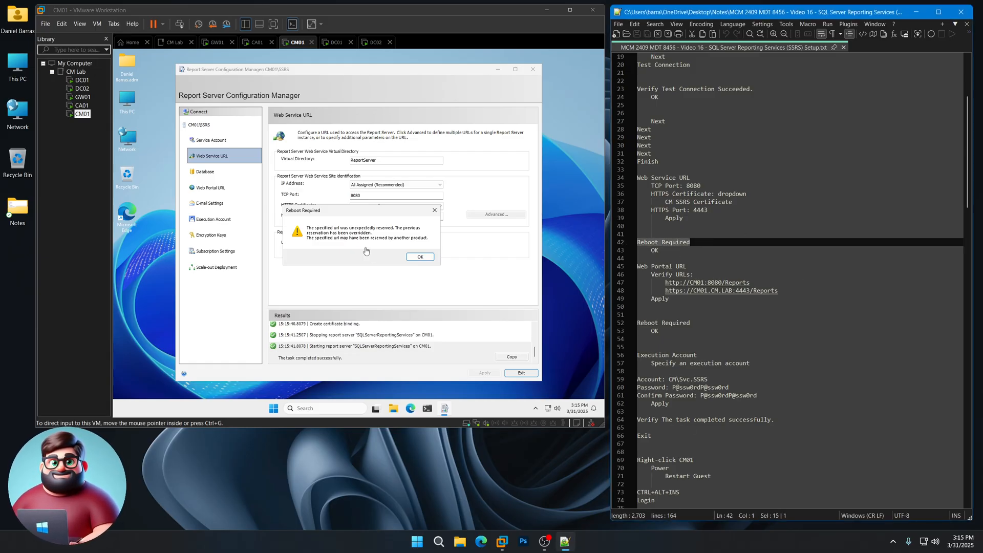
left_click(421, 258)
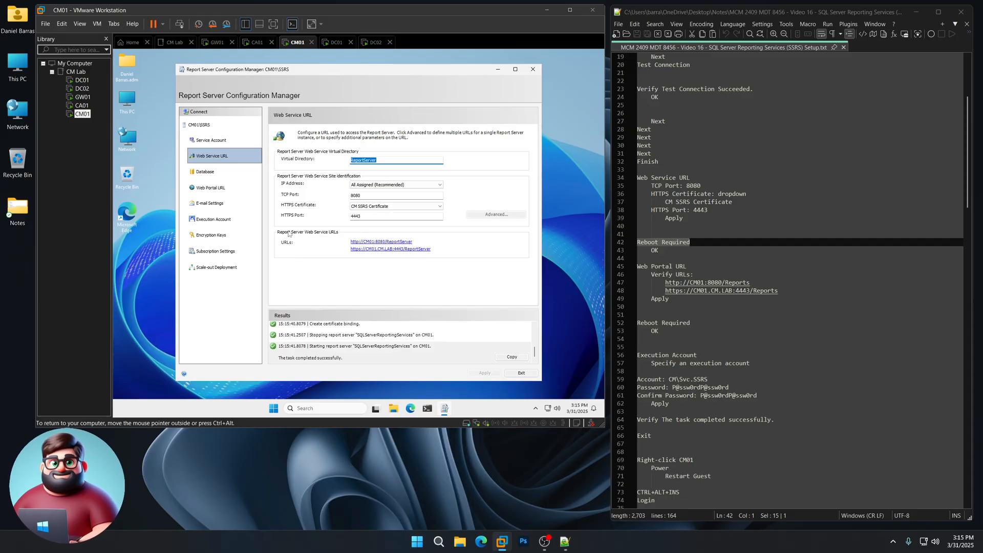
- Apply the Web Portal URL configuration with the default Reports virtual directory and dismiss the reboot notice
left_click(220, 190)
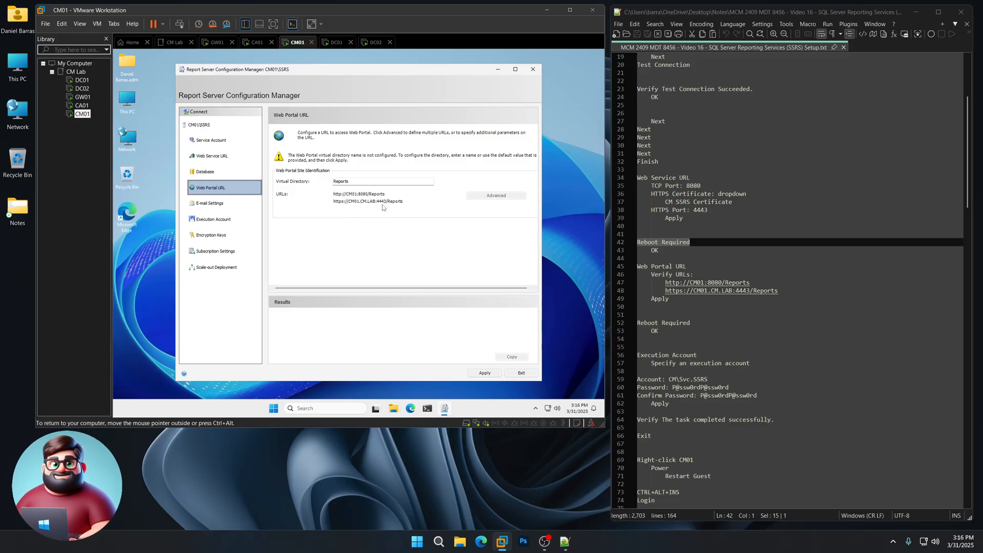
left_click(485, 373)
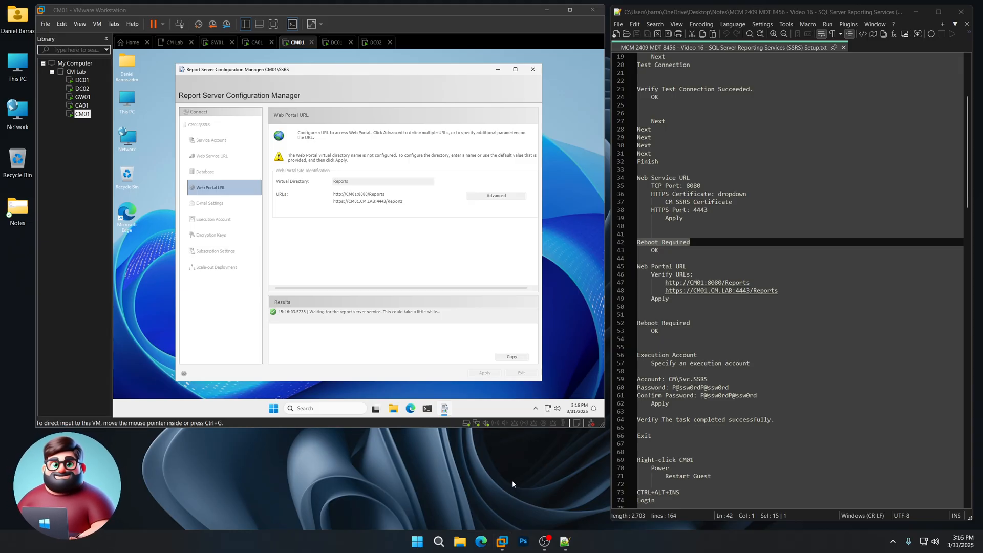
left_click_drag(659, 331, 637, 323)
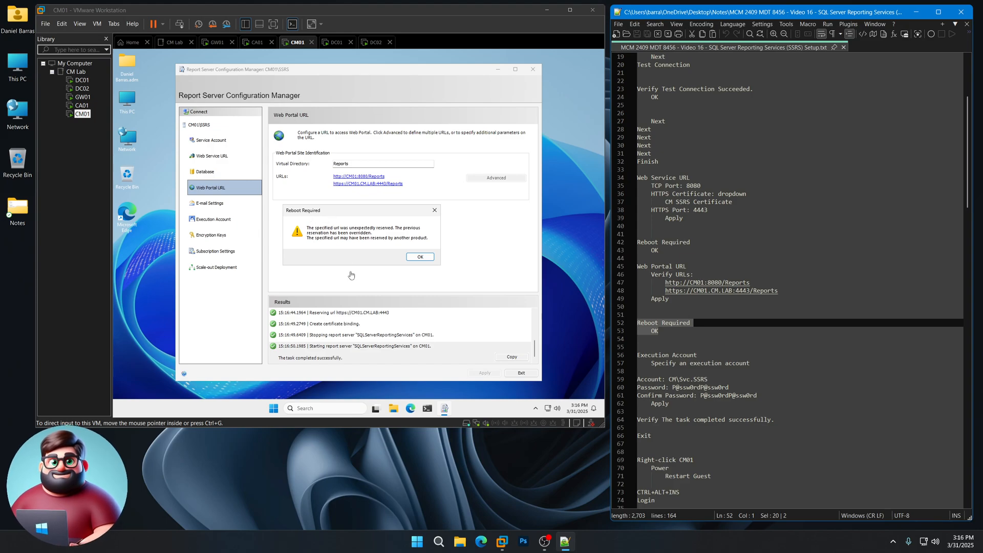
left_click(362, 254)
left_click(420, 257)
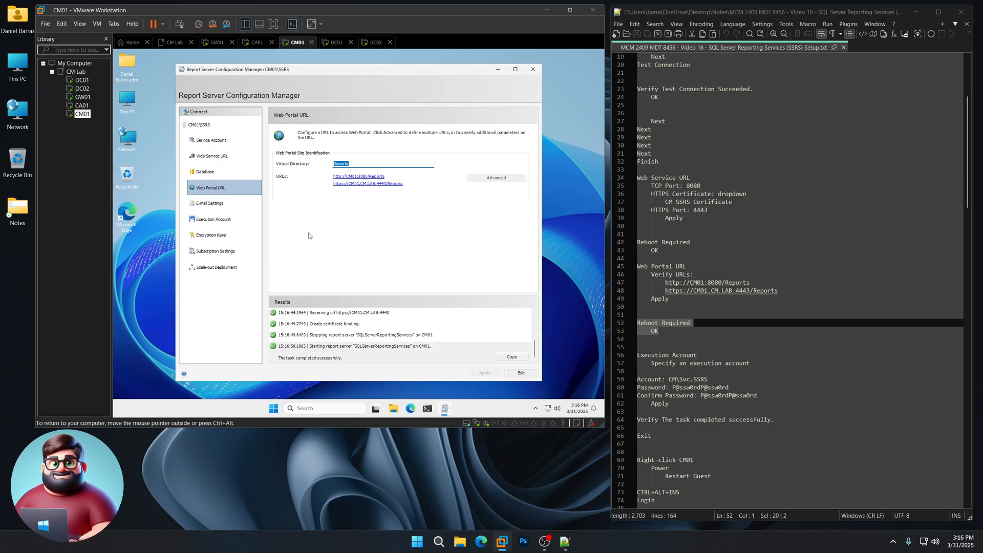
- Enable a specified execution account for the report server and set the account to CM\Svc.SSRS
left_click(220, 223)
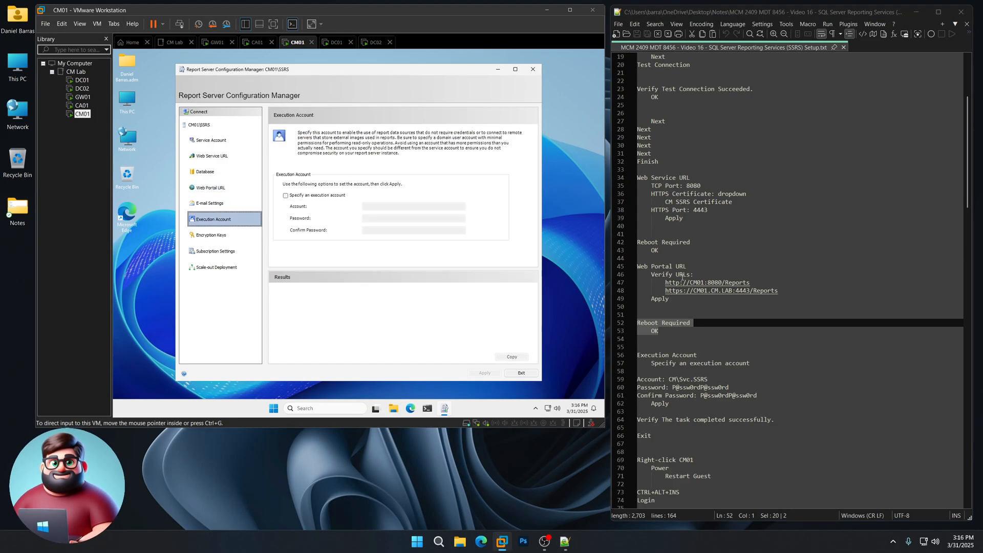
scroll(799, 256, "down", 6)
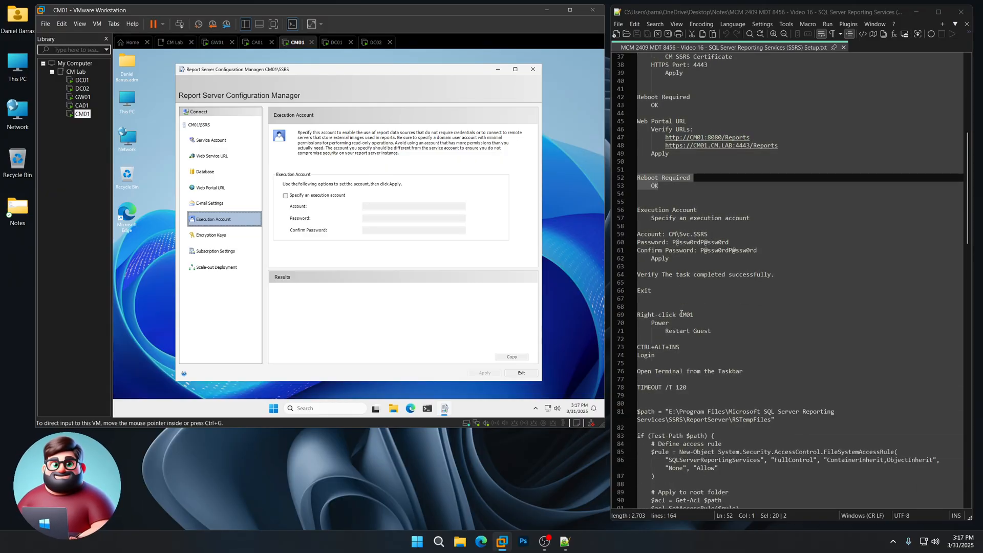
left_click(313, 196)
left_click(412, 206)
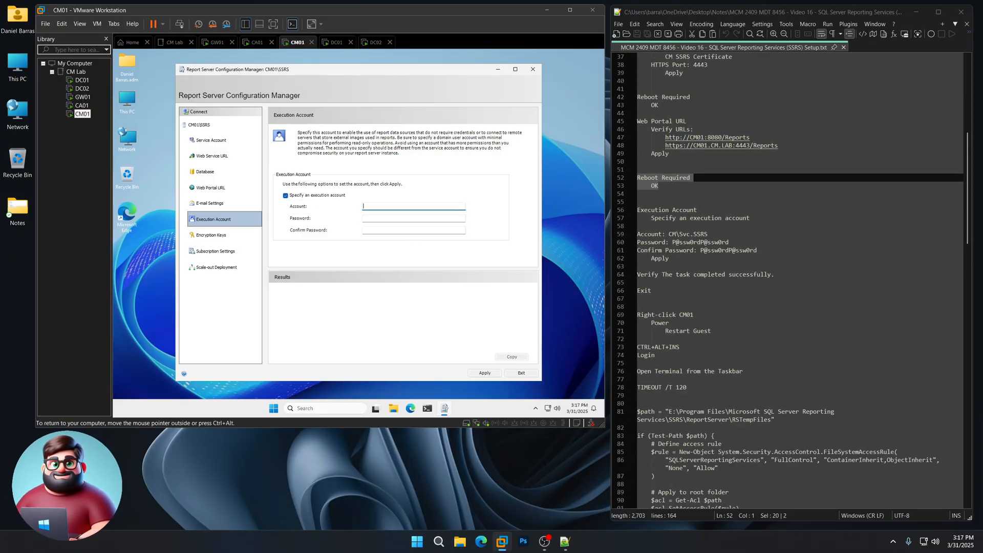
type("CM\\Svc.SSRS")
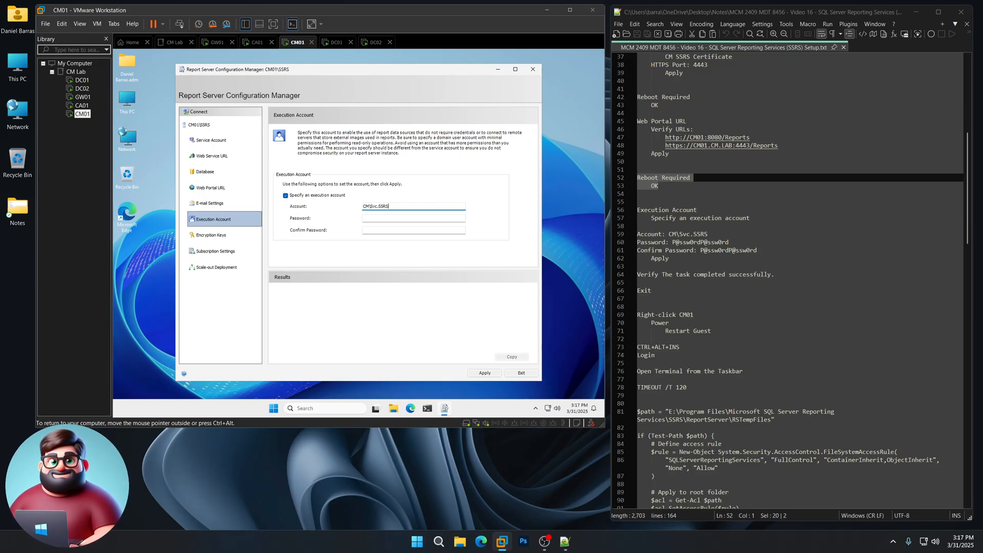
key("Tab")
- Enter and confirm the execution account's password from the notes, apply the settings and exit Report Server Configuration Manager
left_click_drag(728, 241, 675, 242)
right_click(687, 245)
left_click(702, 258)
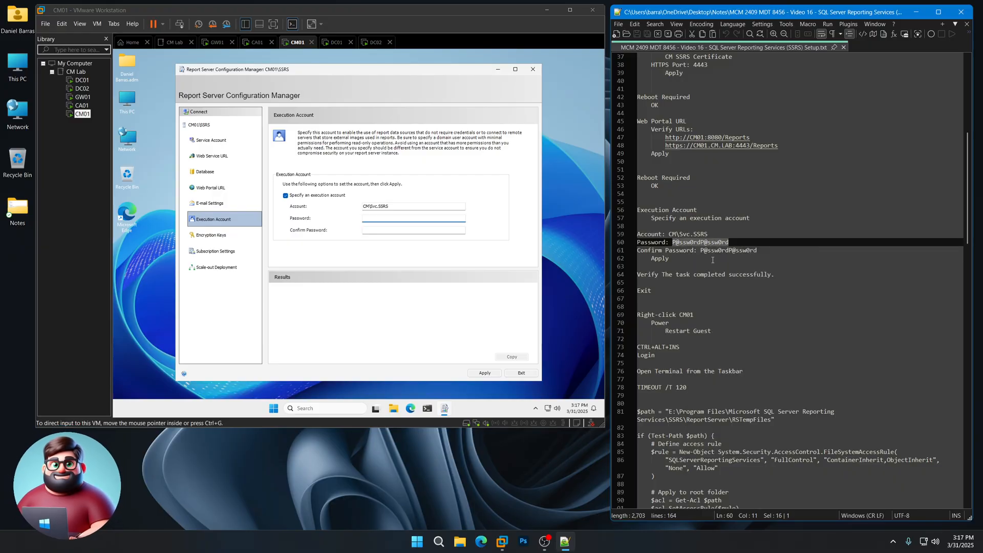
left_click(369, 219)
key("ctrl+v")
key("Tab")
key("ctrl+v")
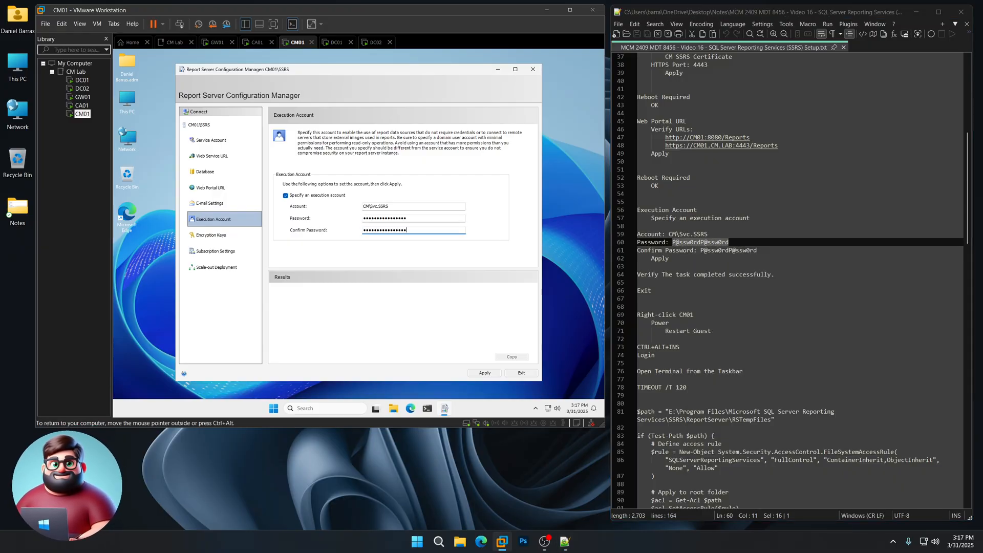
left_click(485, 373)
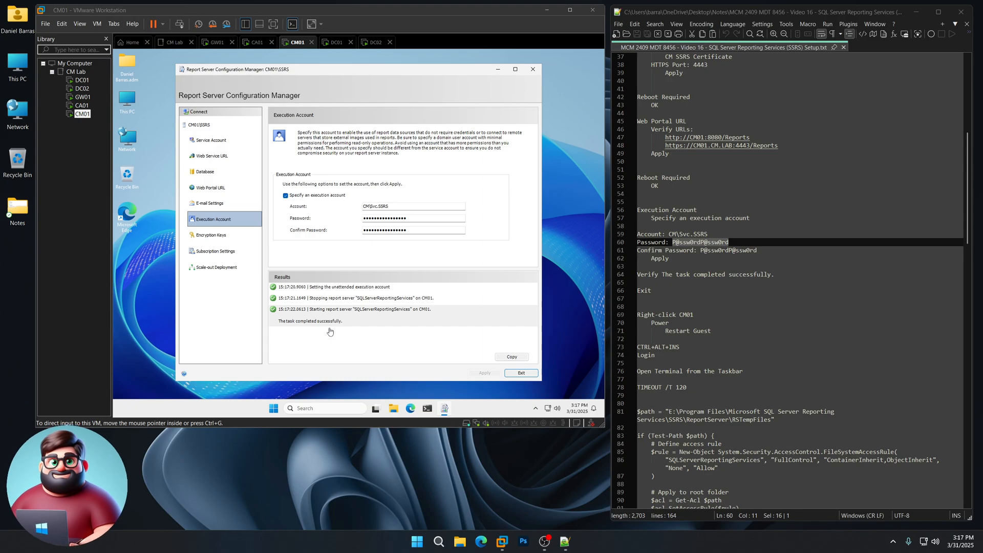
left_click(521, 373)
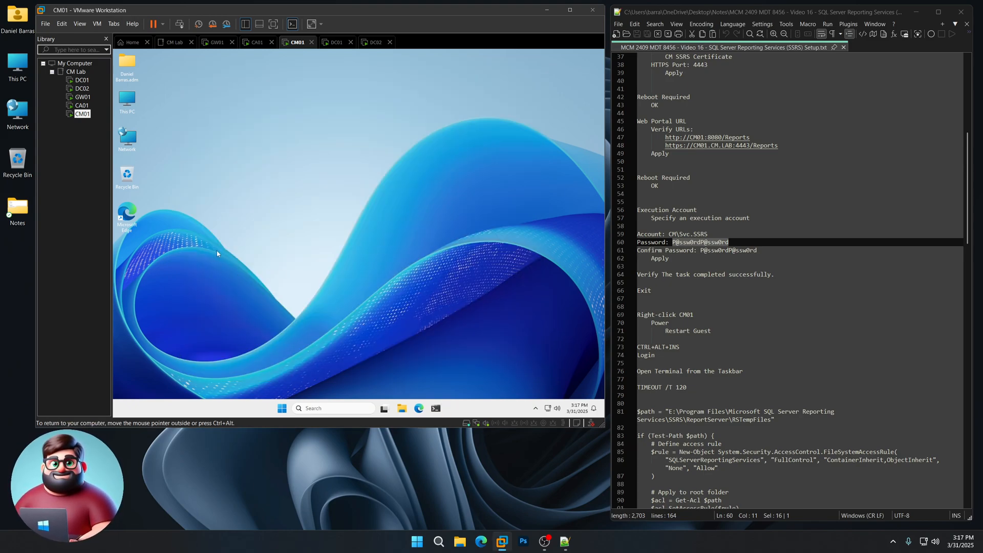
- Restart the CM01 guest virtual machine
right_click(82, 113)
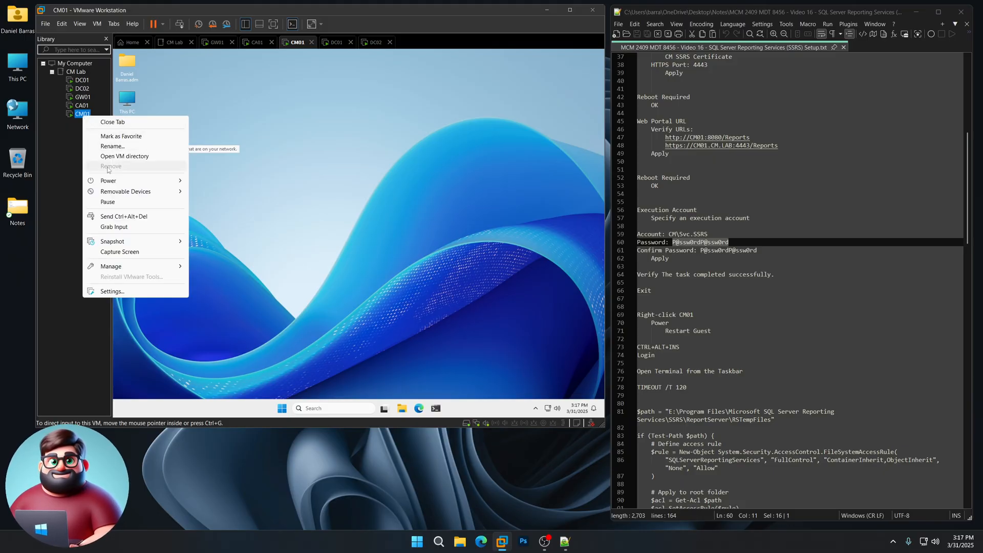
mouse_move(117, 183)
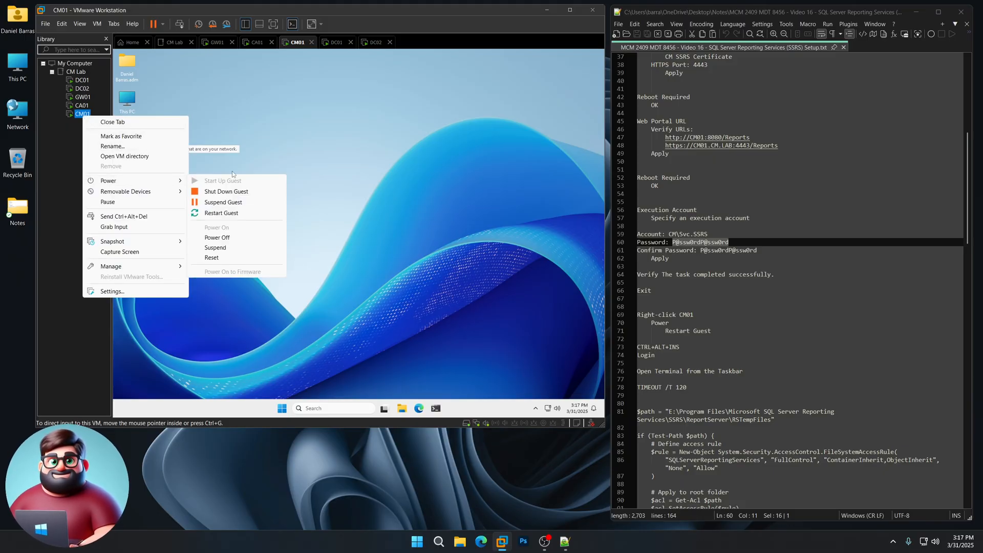
left_click(235, 213)
scroll(692, 299, "down", 5)
left_click_drag(660, 235, 637, 226)
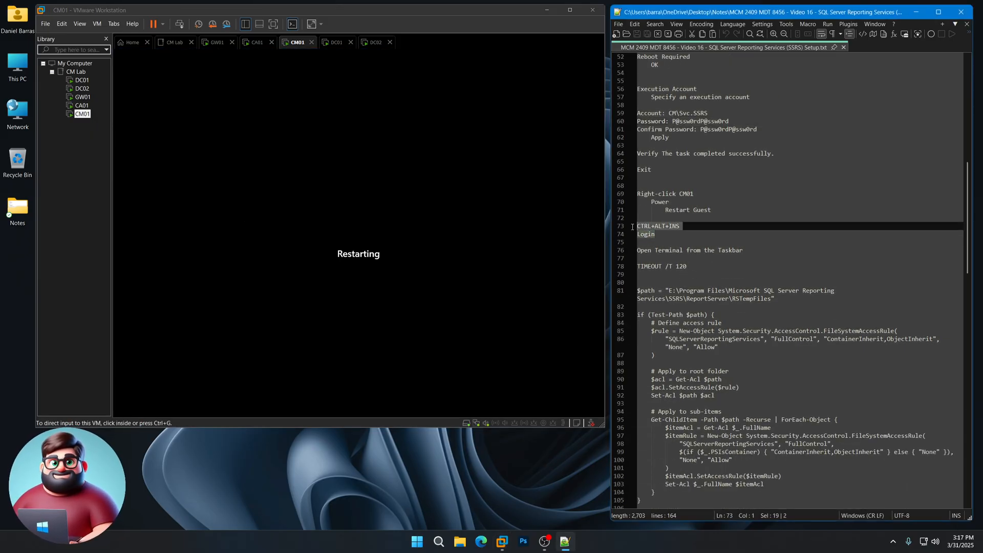
left_click(508, 483)
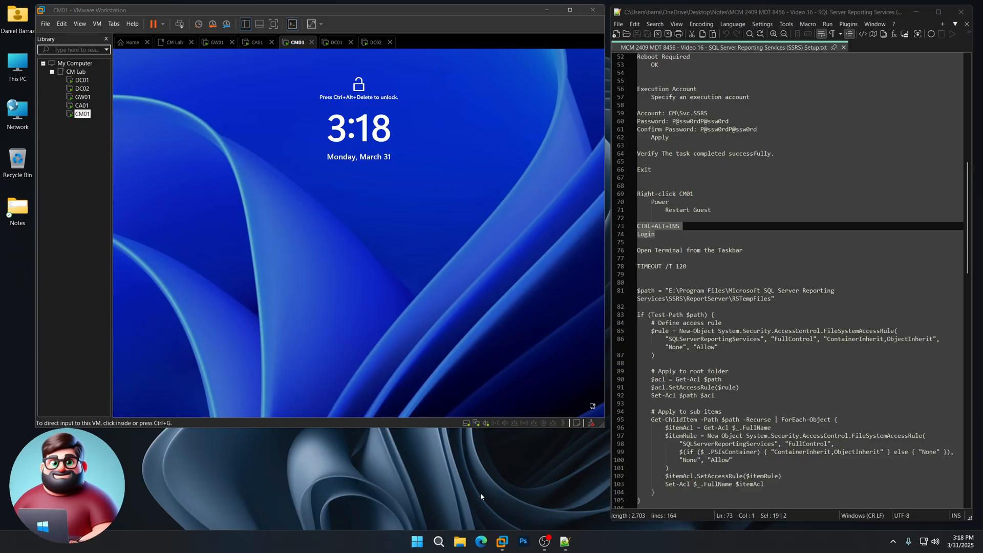
- Unlock CM01 and sign in to the administrator account with its password
left_click(373, 230)
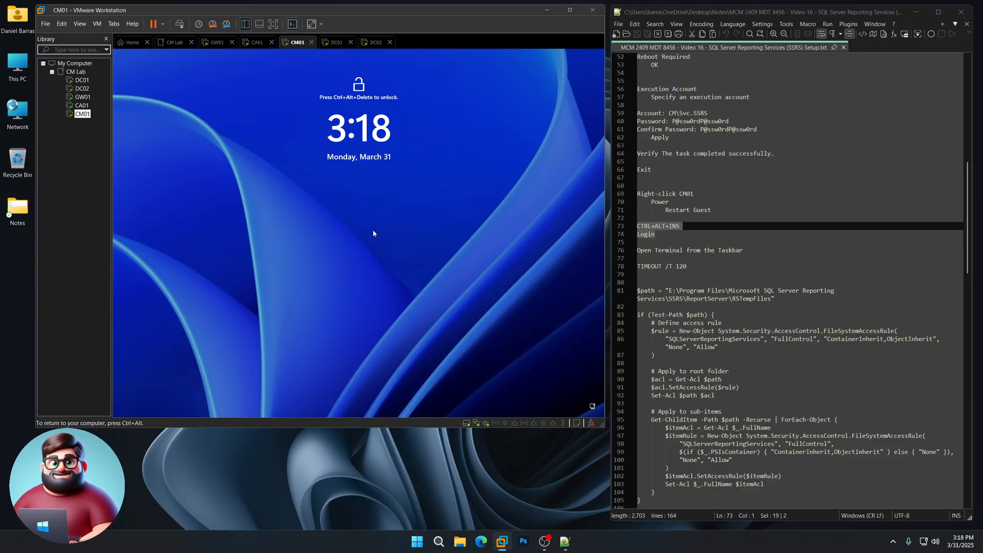
key("ctrl+alt+Insert")
type("P@ss")
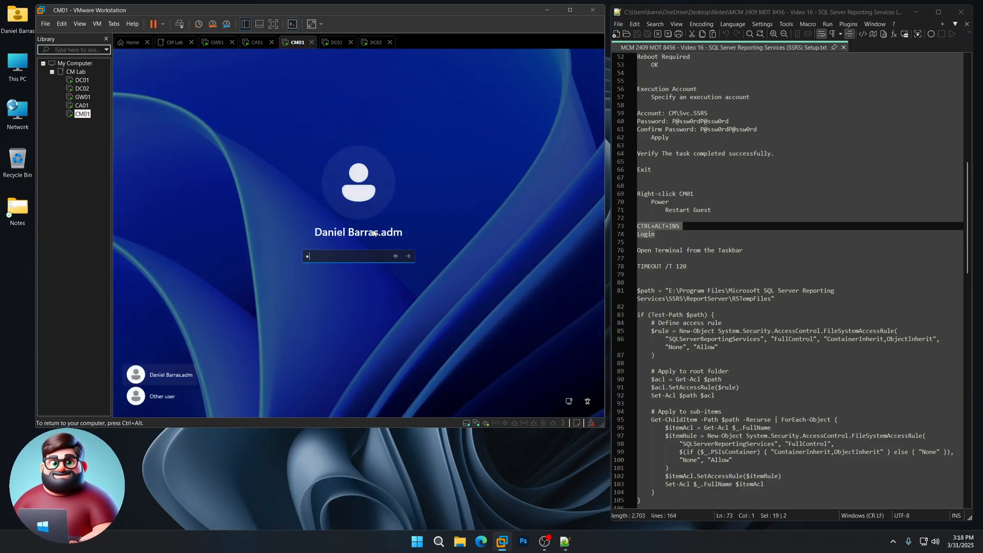
type("w0rdP@ssw0rd")
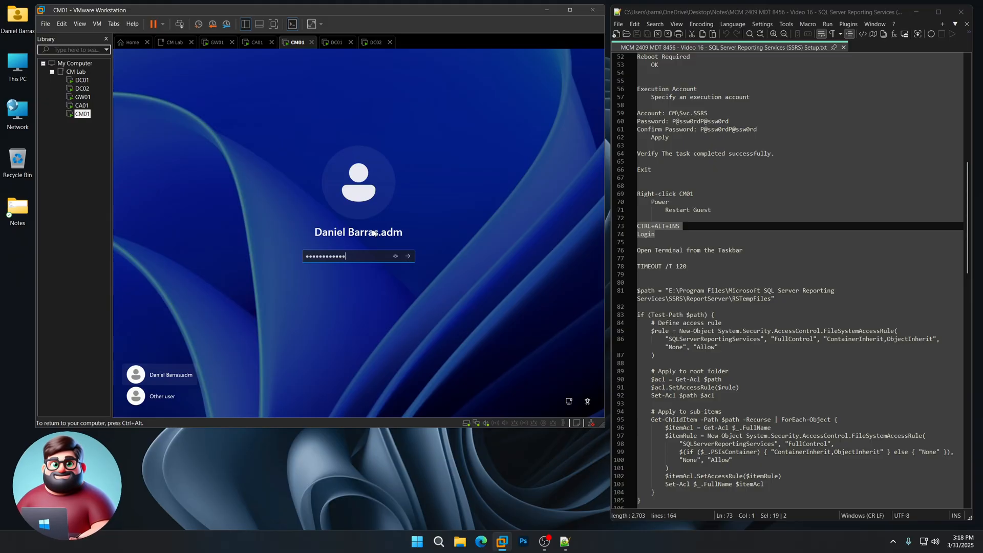
key("Return")
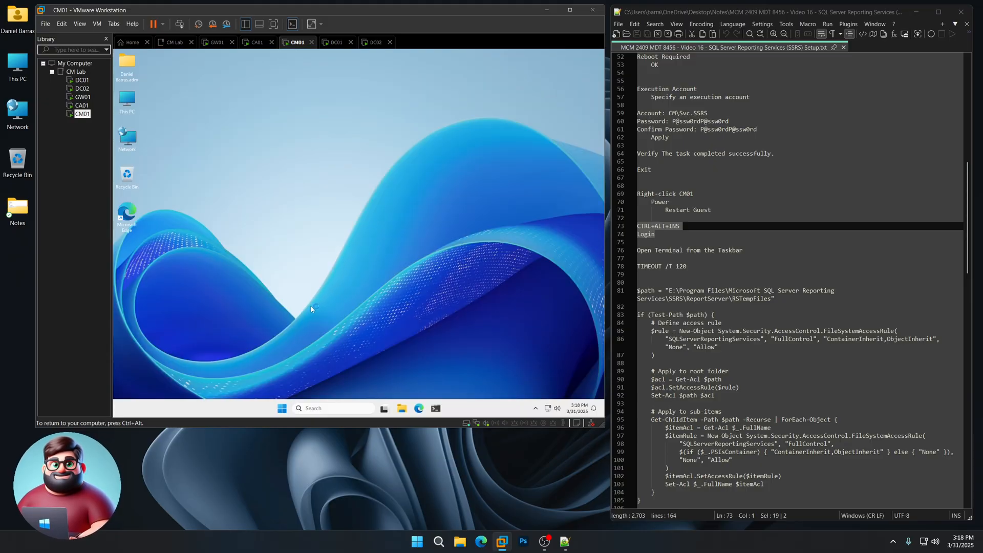
- Run TIMEOUT /T 120 from the Run dialog on CM01 and reposition its console window
right_click(281, 408)
left_click(259, 367)
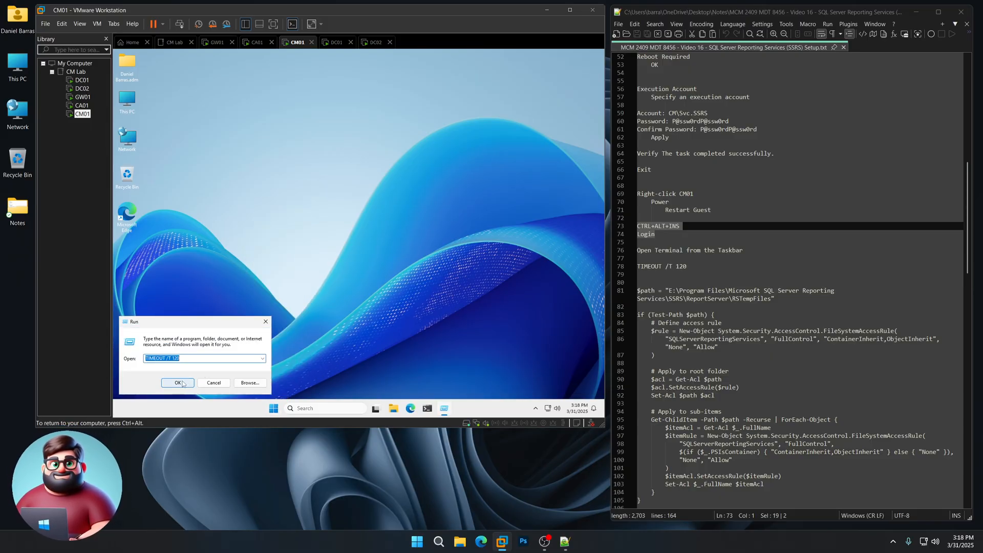
left_click(179, 383)
left_click_drag(416, 120, 383, 109)
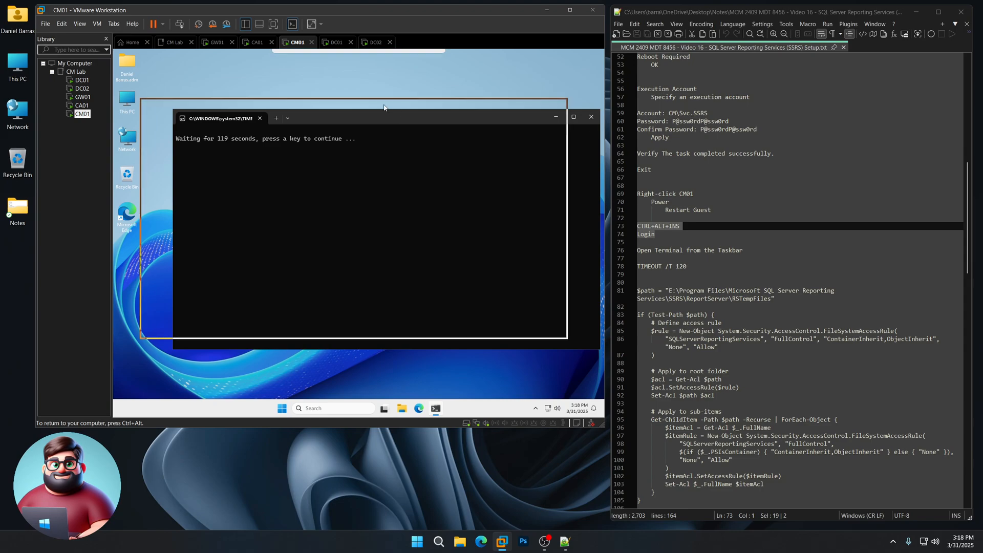
- Run the notes' script in administrator PowerShell to grant SQLServerReportingServices FullControl of RSTempFiles, restart the service and wait 60 seconds
scroll(662, 378, "down", 4)
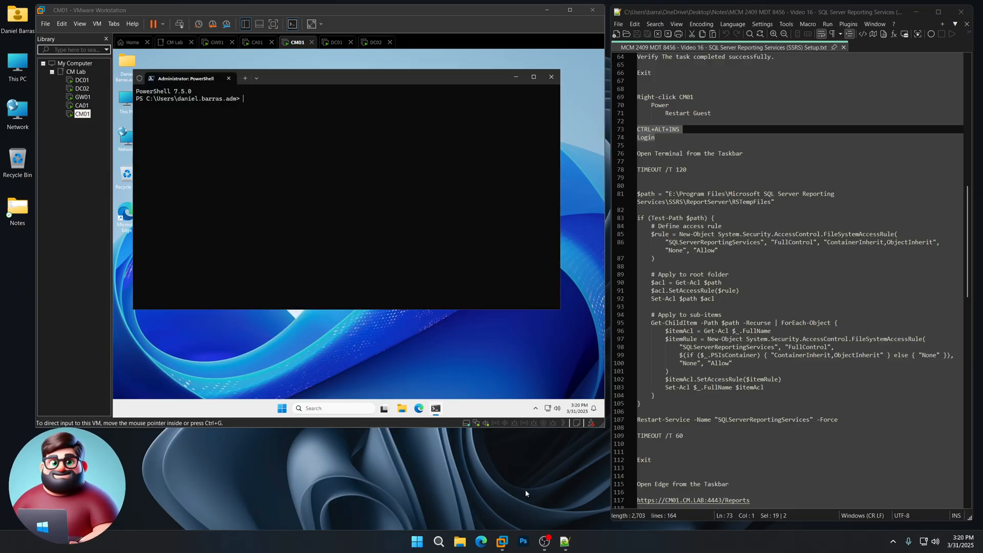
scroll(669, 200, "down", 4)
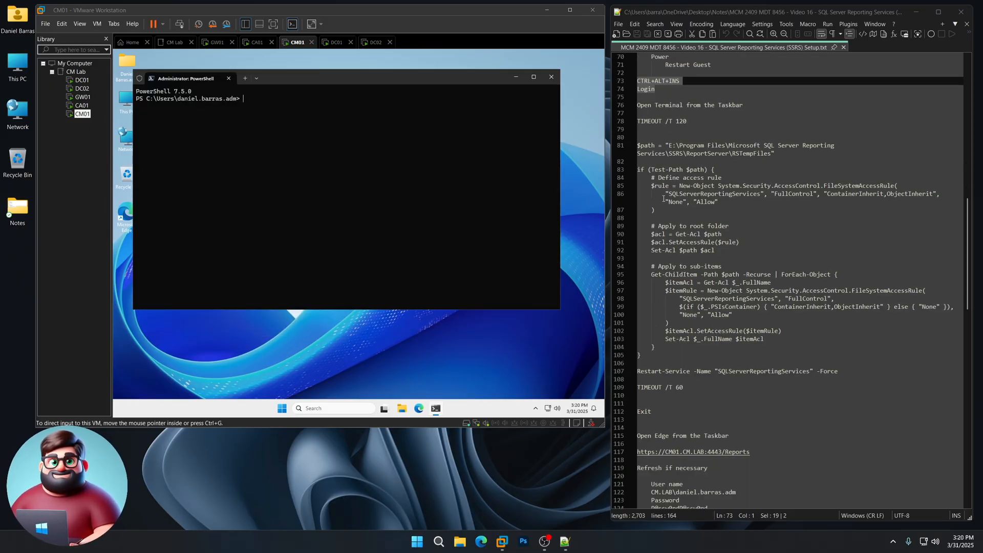
left_click(390, 84)
left_click_drag(391, 84, 409, 92)
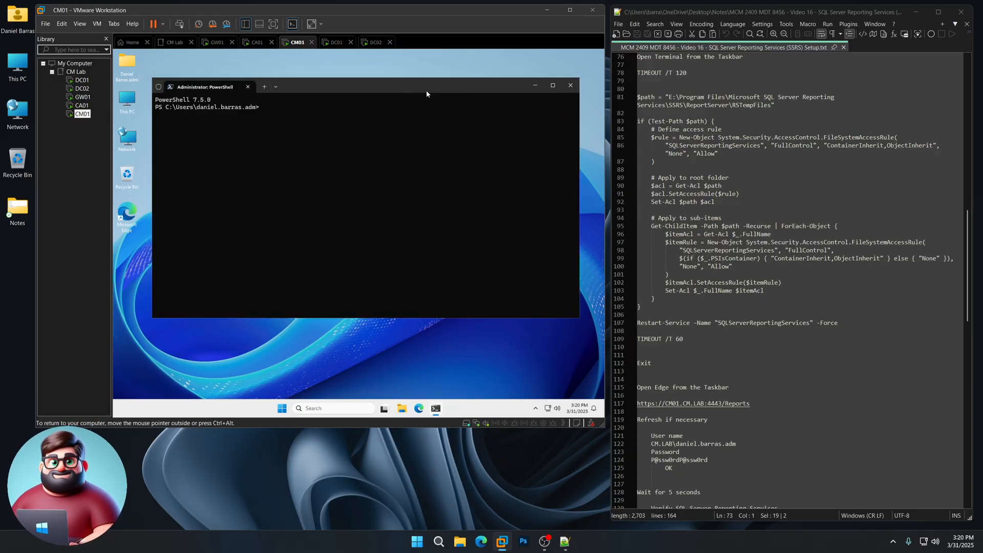
left_click_drag(669, 97, 772, 104)
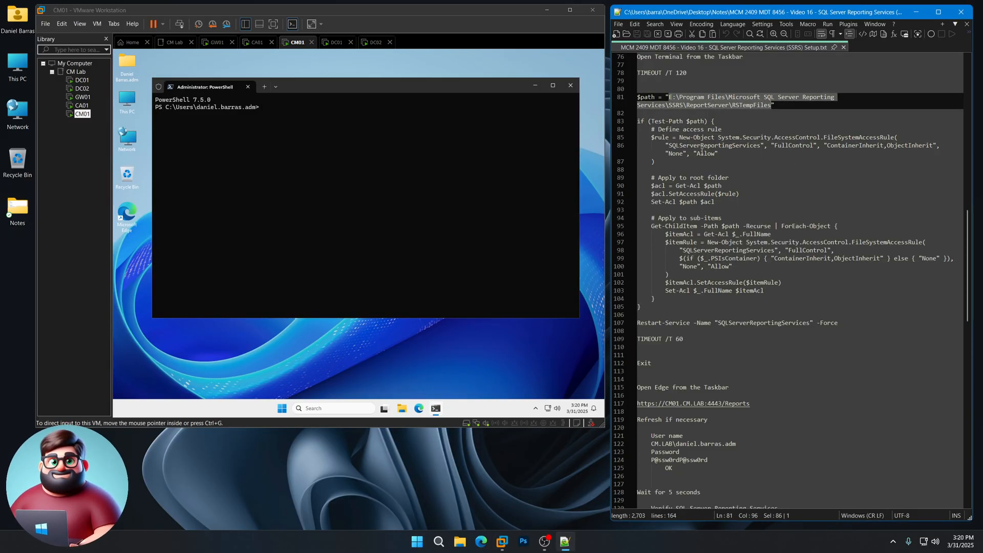
left_click_drag(669, 146, 796, 146)
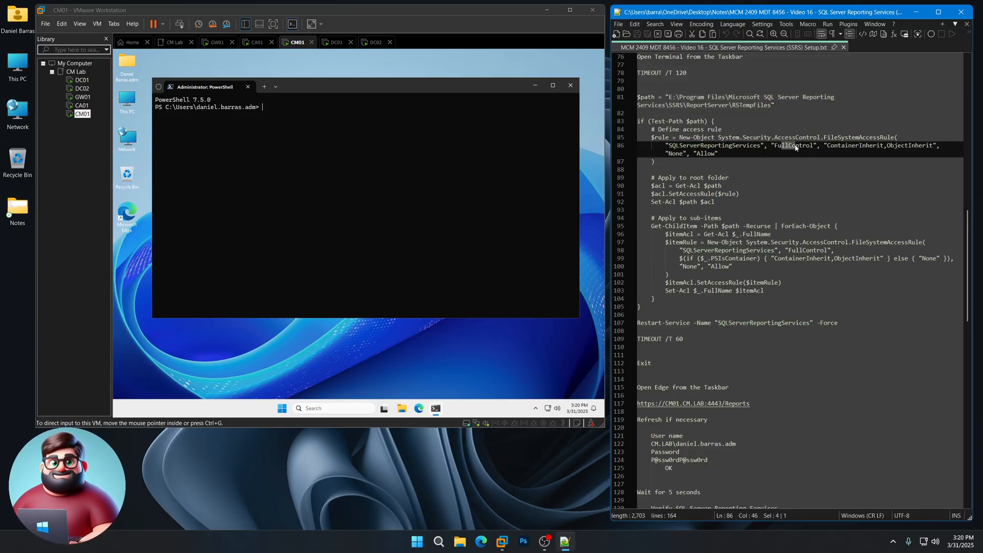
left_click_drag(639, 97, 650, 259)
left_click_drag(654, 304, 692, 344)
right_click(691, 346)
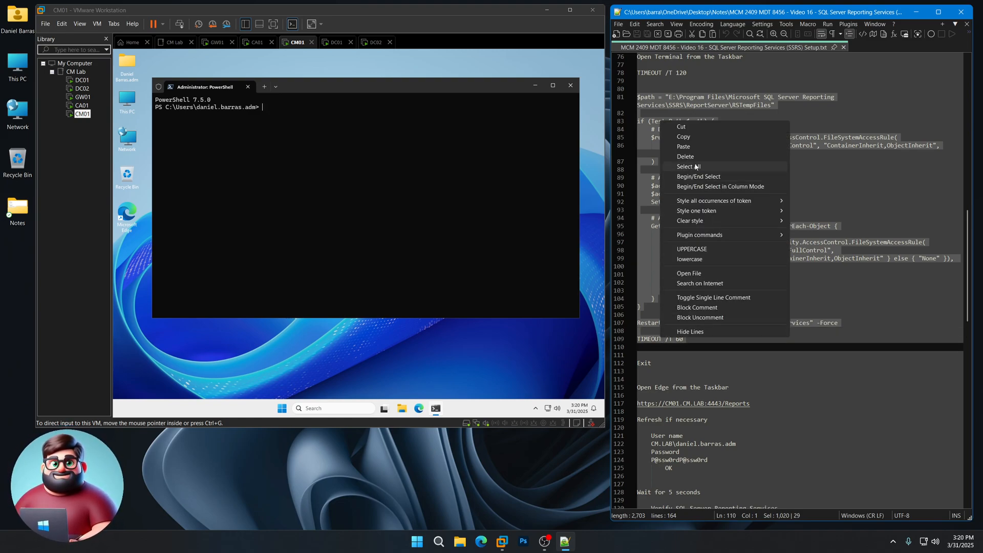
left_click(681, 135)
left_click(349, 151)
key("ctrl+v")
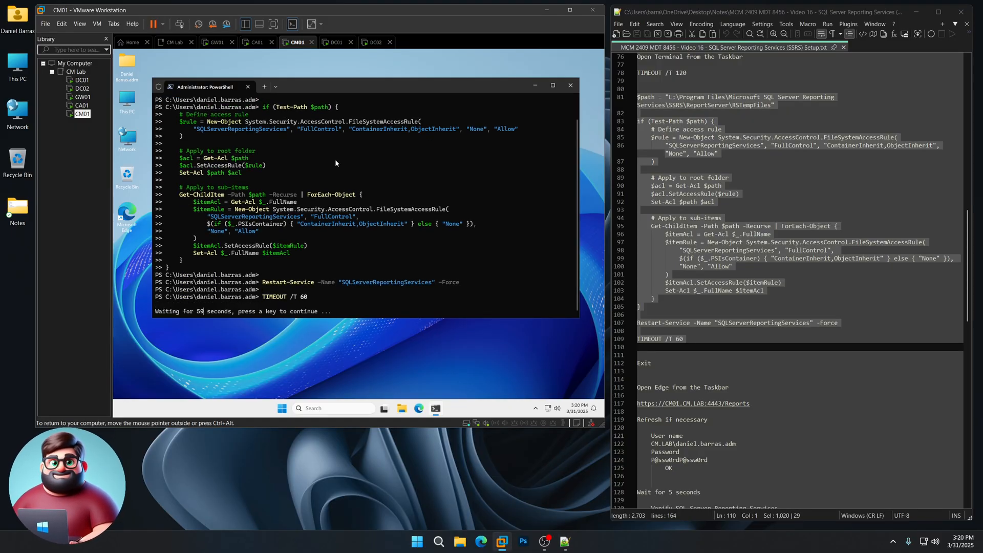
- Let the 60-second timeout run out and close PowerShell with the Exit command
scroll(758, 327, "down", 7)
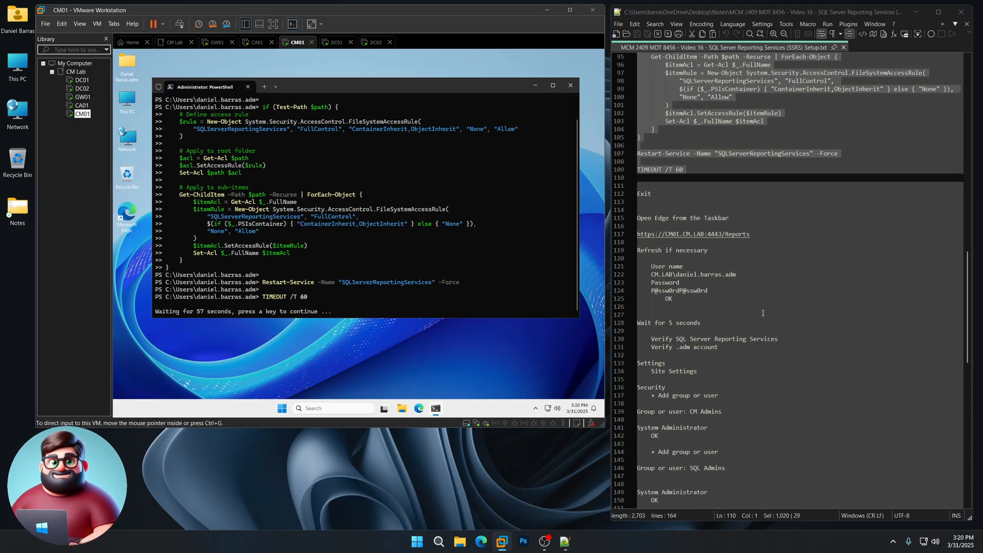
left_click_drag(685, 169, 628, 170)
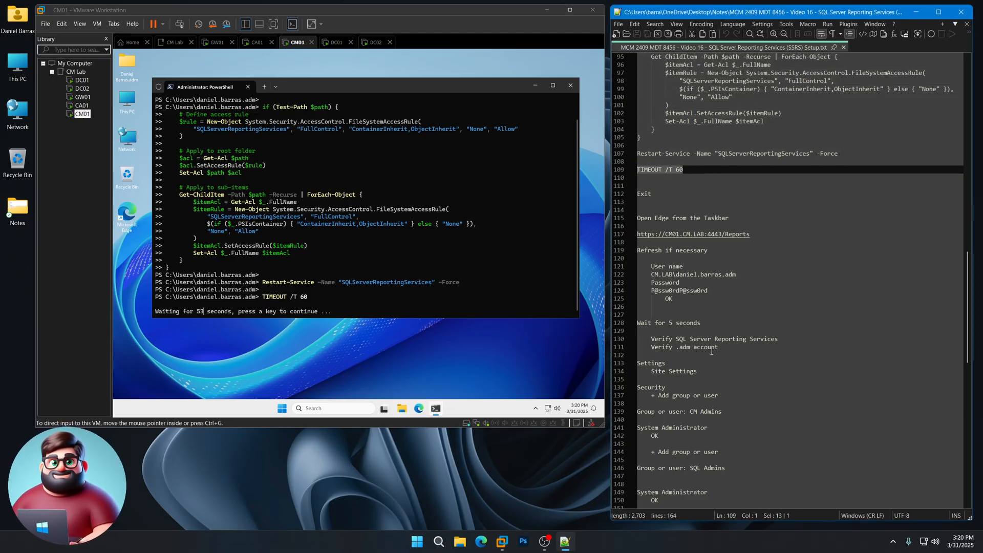
left_click(462, 491)
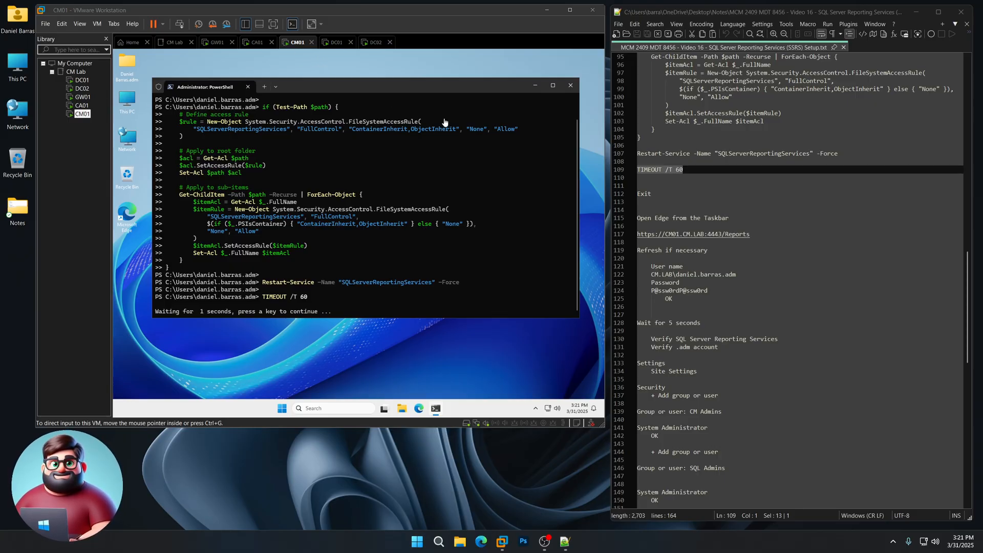
left_click(415, 90)
type("Exi")
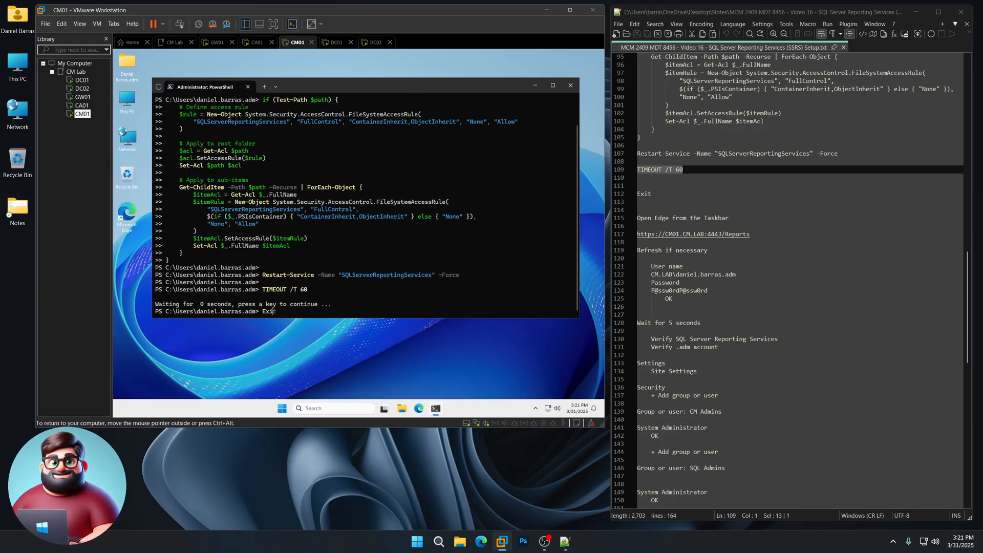
type("t")
key("Return")
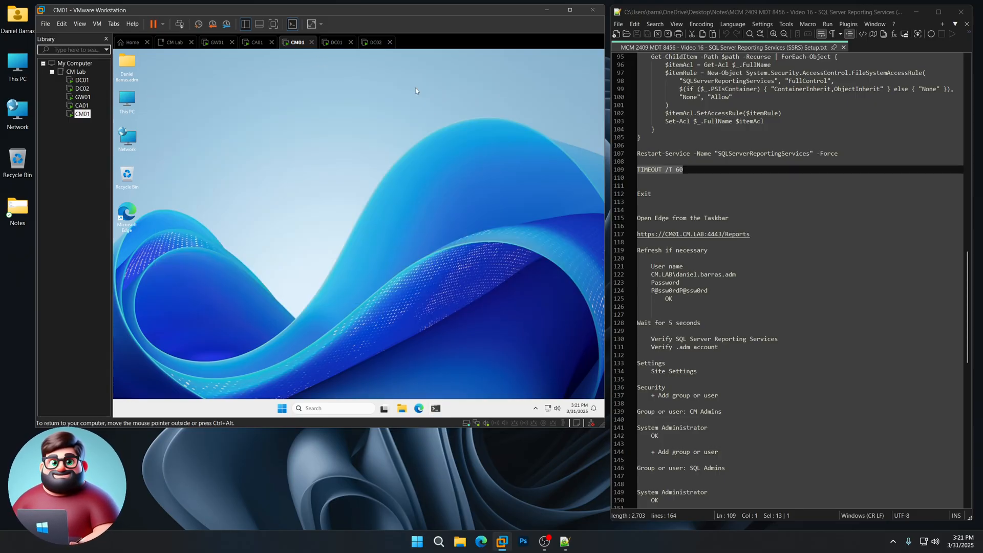
left_click(419, 409)
left_click_drag(752, 234, 637, 234)
right_click(660, 236)
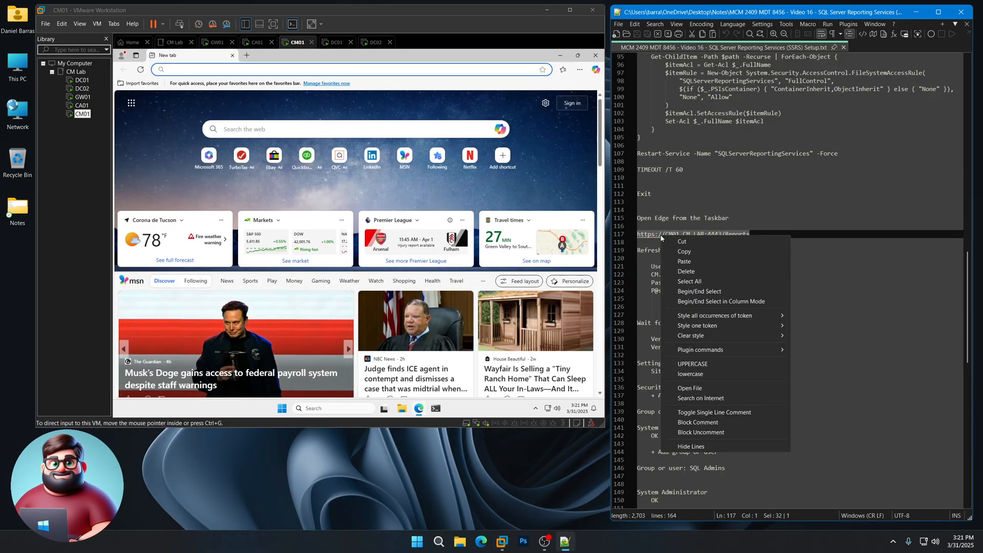
left_click(683, 251)
key("ctrl+v")
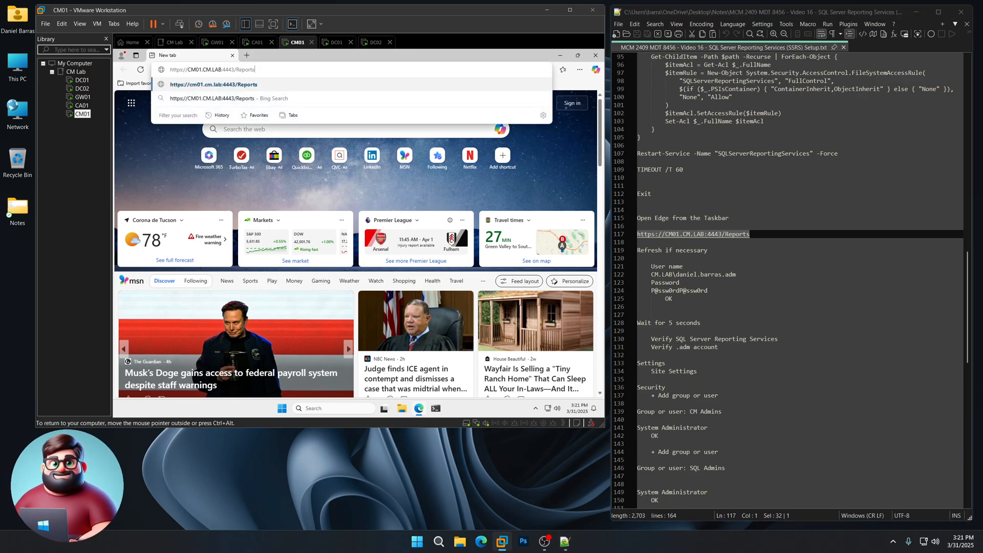
key("Return")
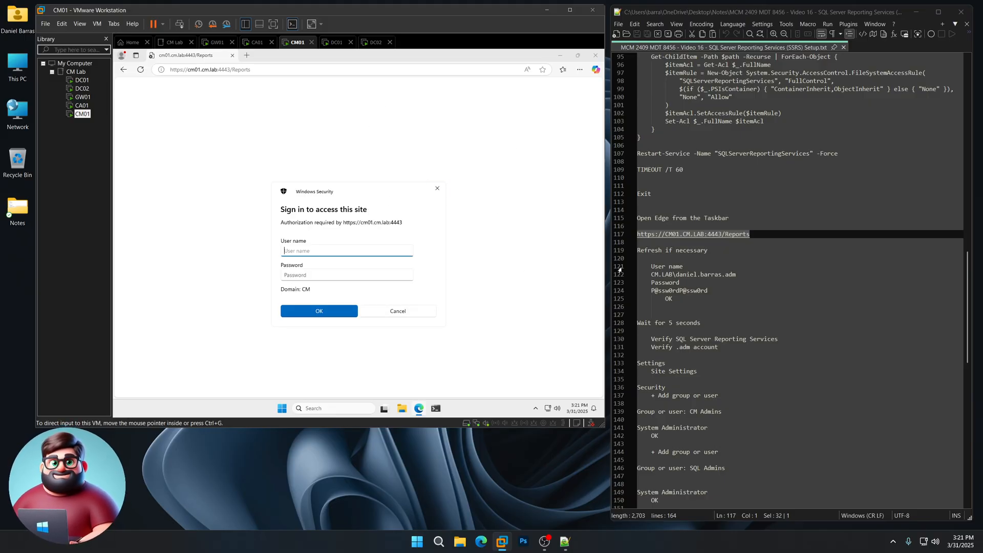
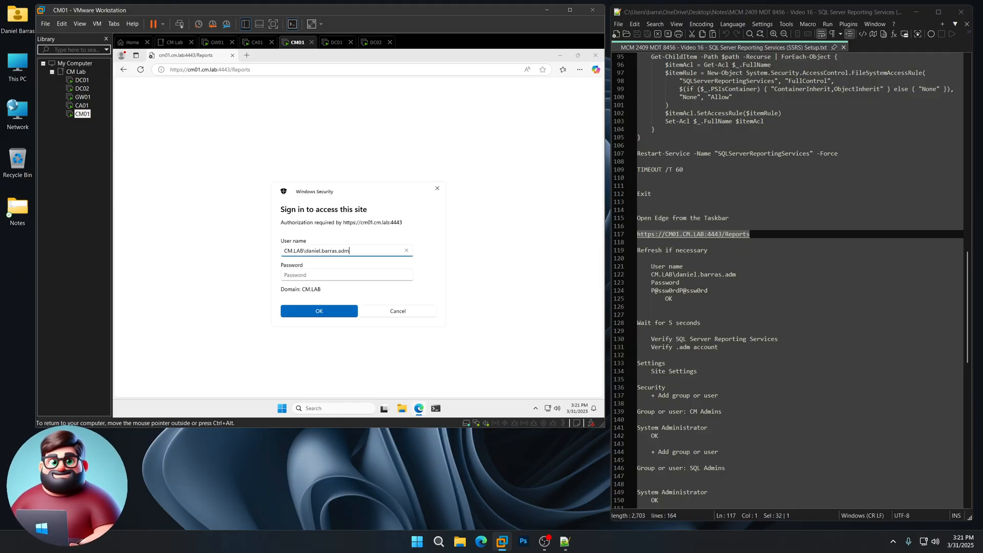
- Sign in to the Reports site with the domain admin account's user name and password, and reload the page
key("Tab")
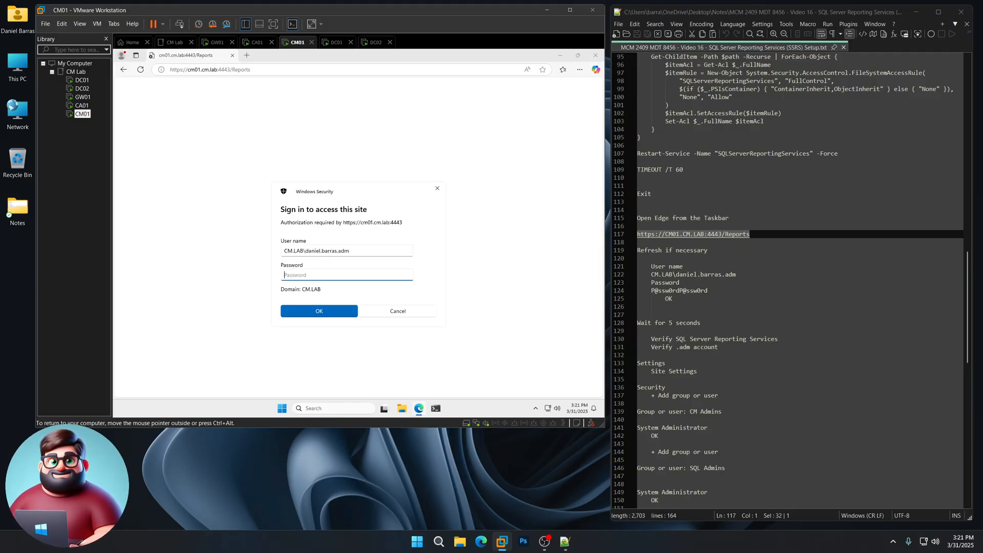
type("P@ssw0rd")
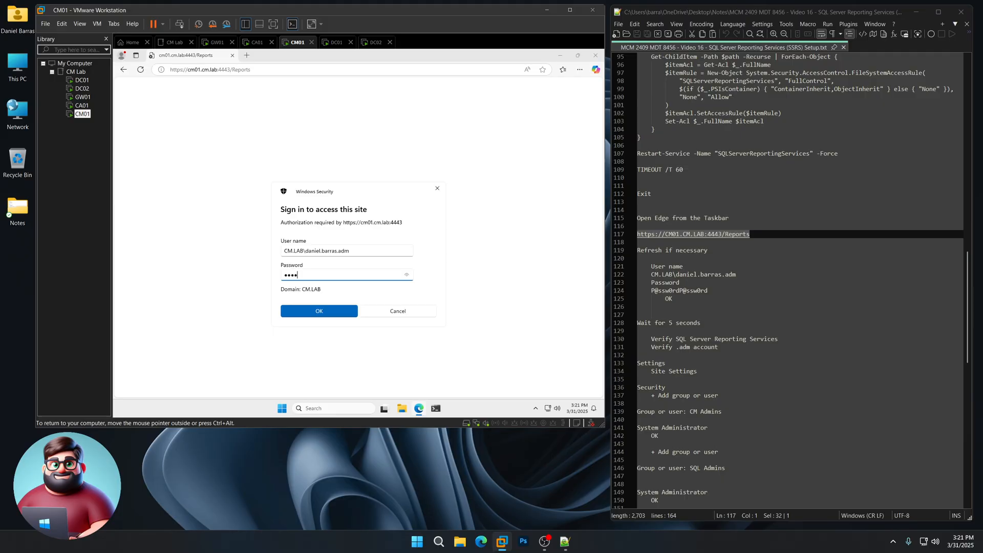
type("P@ssw0rd")
key("Return")
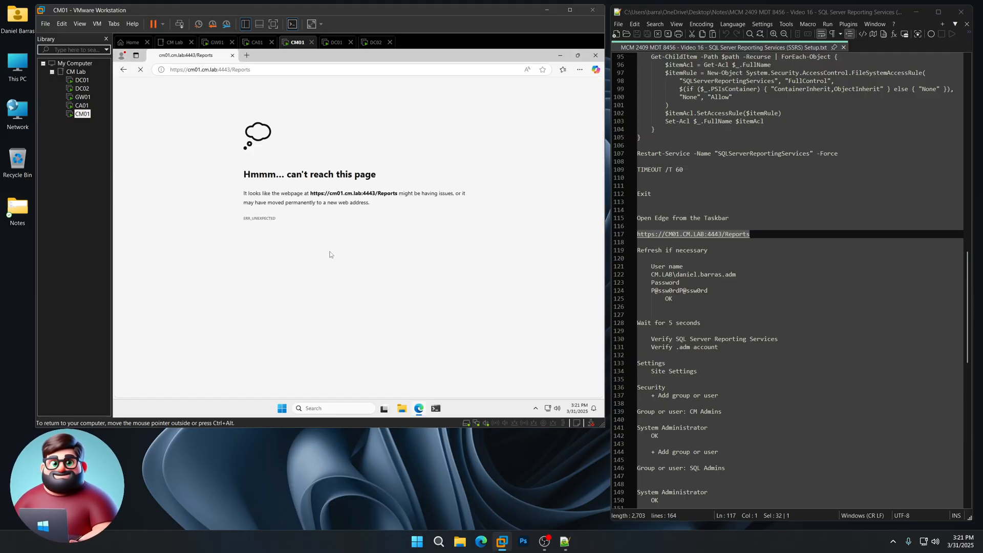
key("F5")
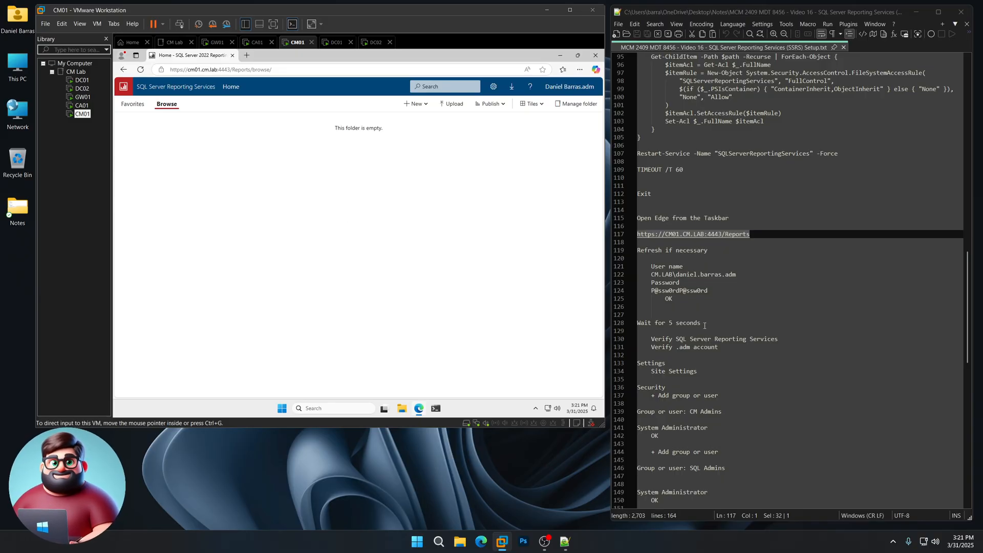
- Check the portal's SQL Server Reporting Services title and signed-in .adm account against the verification lines in the notes
left_click_drag(704, 326, 621, 320)
scroll(740, 325, "down", 5)
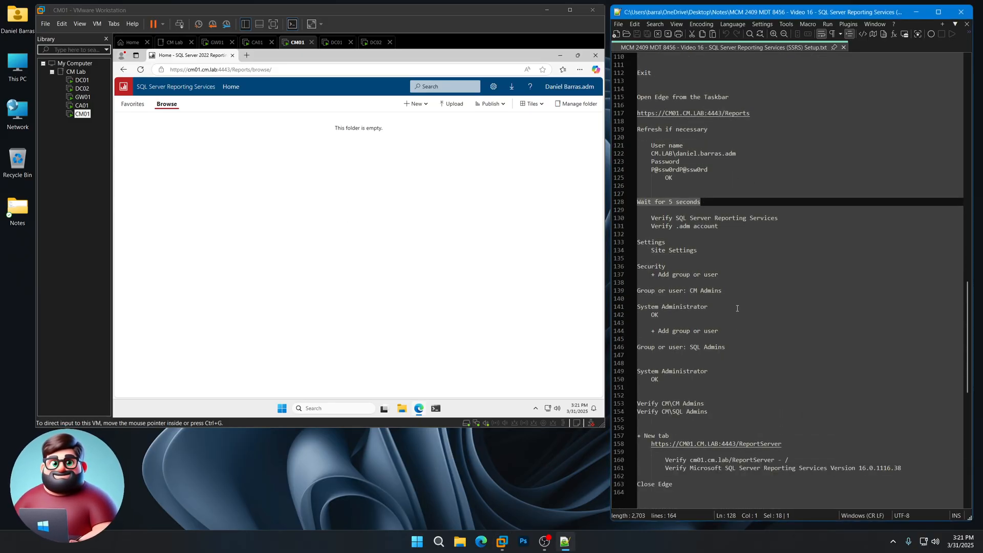
left_click_drag(785, 219, 673, 226)
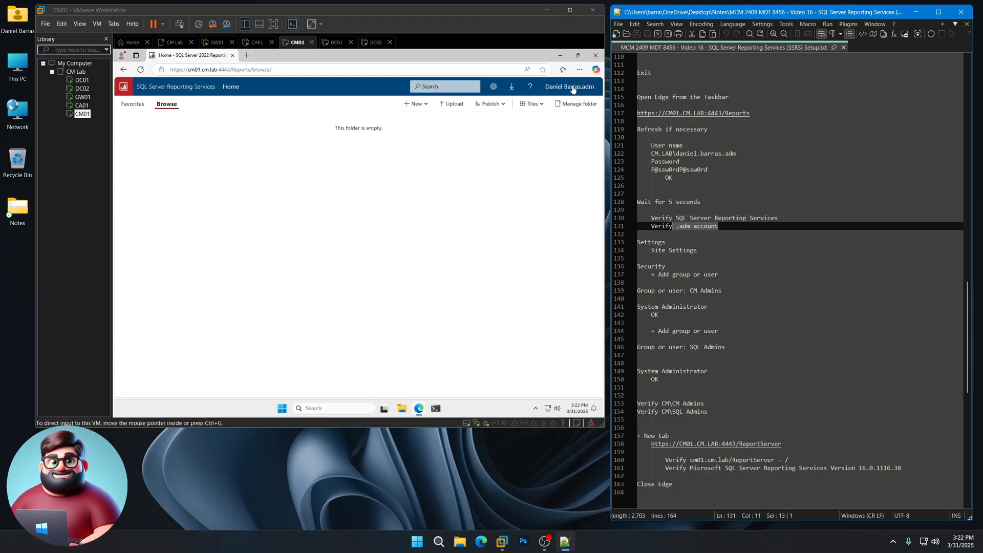
left_click(497, 193)
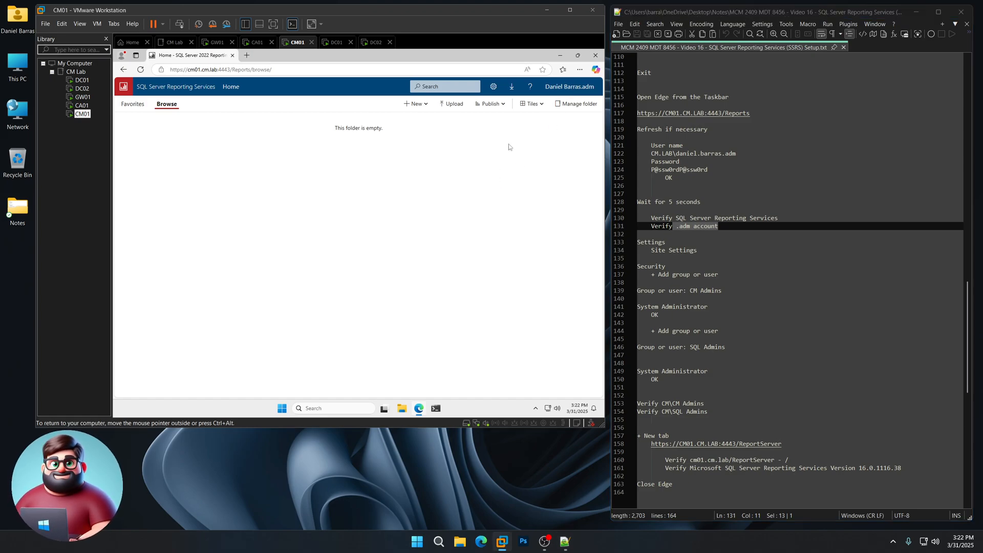
- In the portal's site security settings, add the group CM Servers with the System Administrator role
left_click(493, 88)
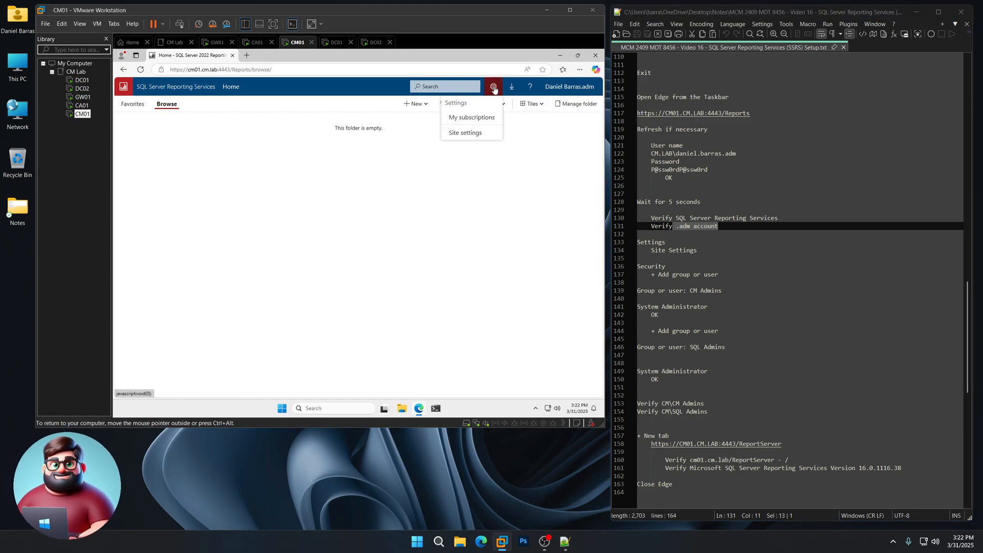
left_click(478, 133)
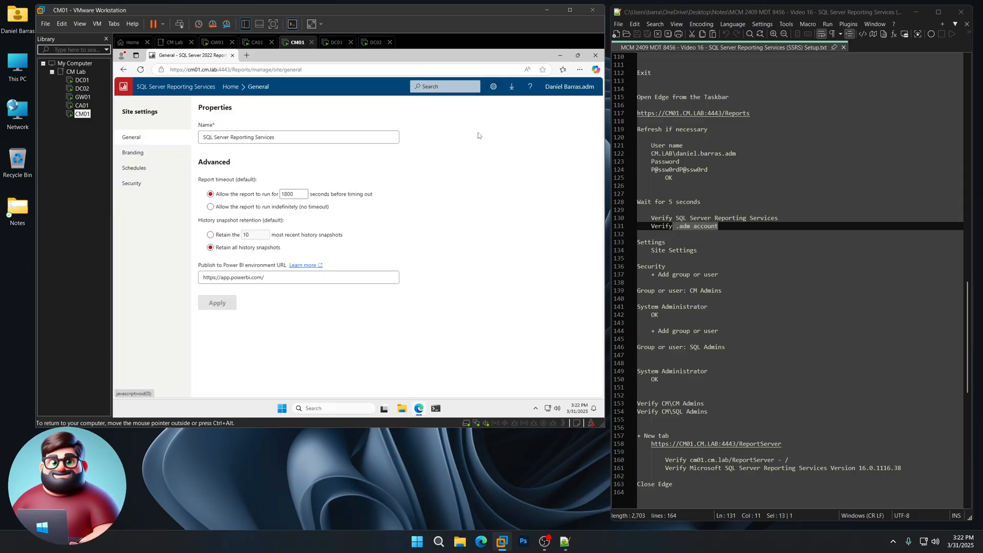
left_click(132, 186)
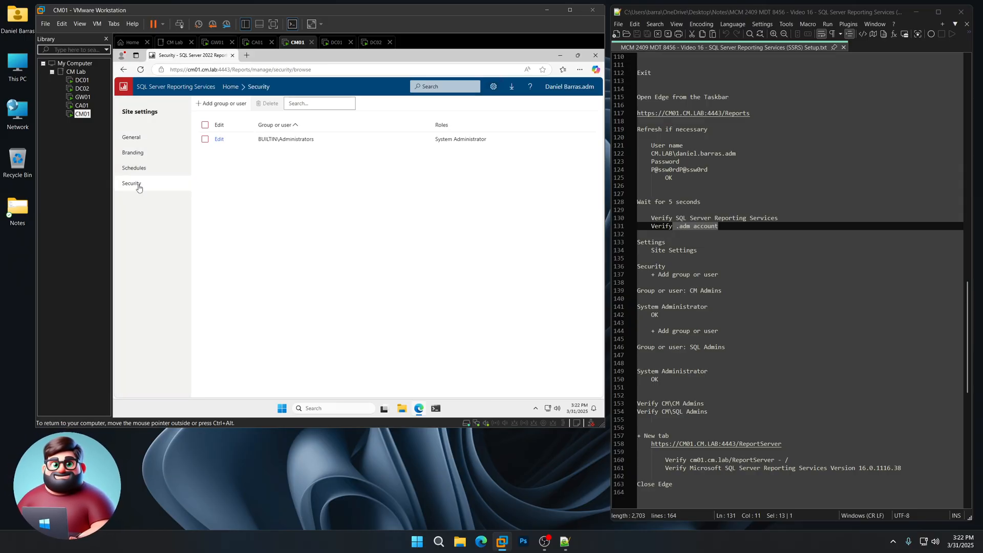
left_click(221, 104)
type("CM Servers")
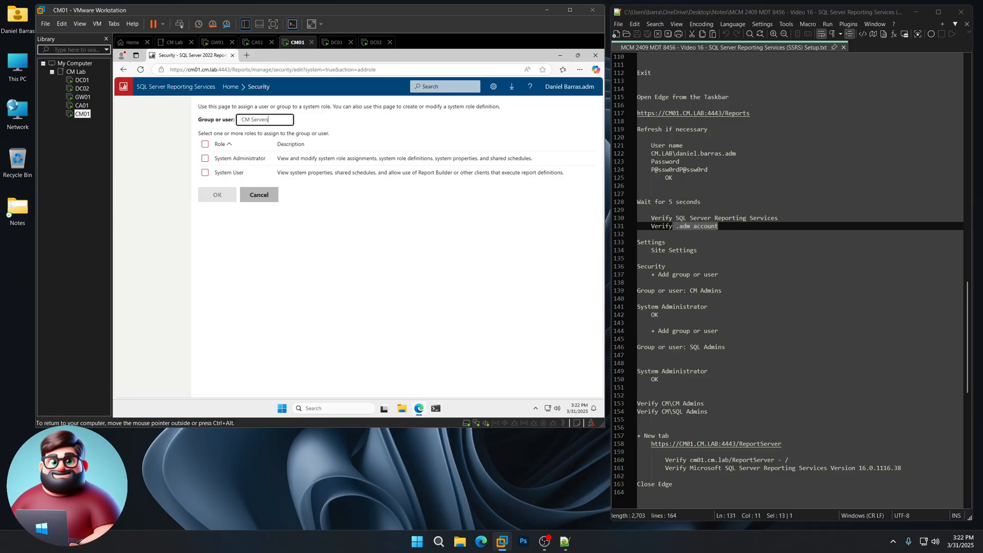
left_click(206, 158)
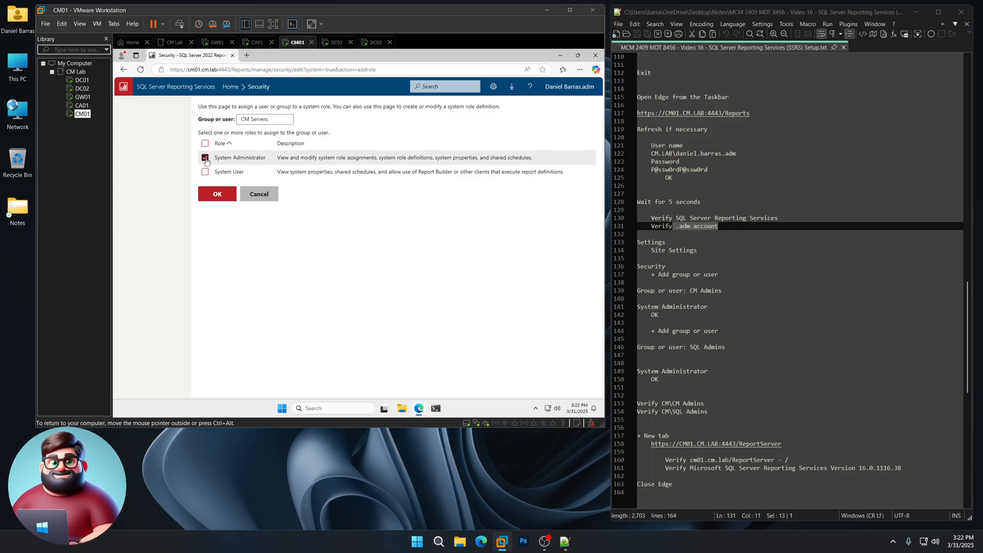
left_click(221, 195)
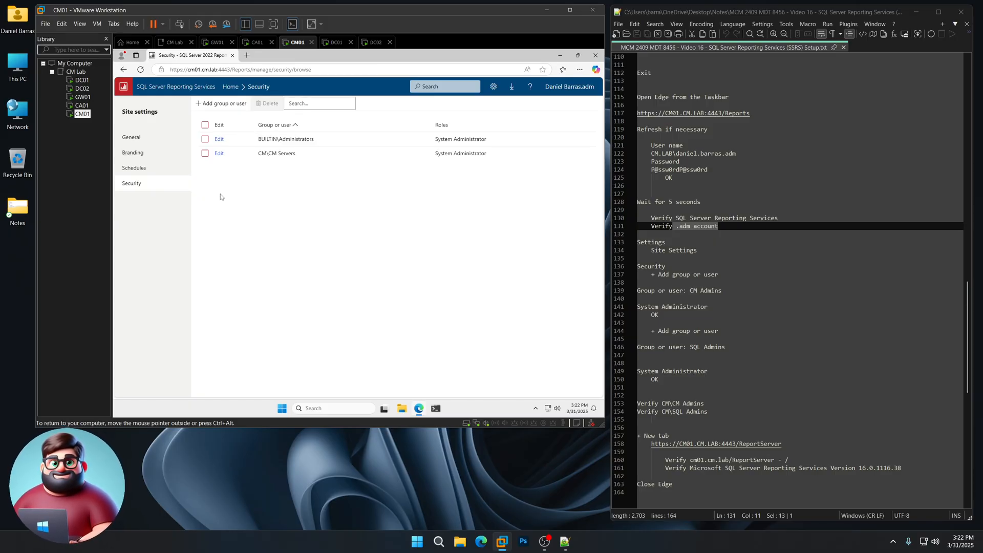
- Add the group SQL Admins with the System Administrator role and compare the security list with the notes
left_click(229, 104)
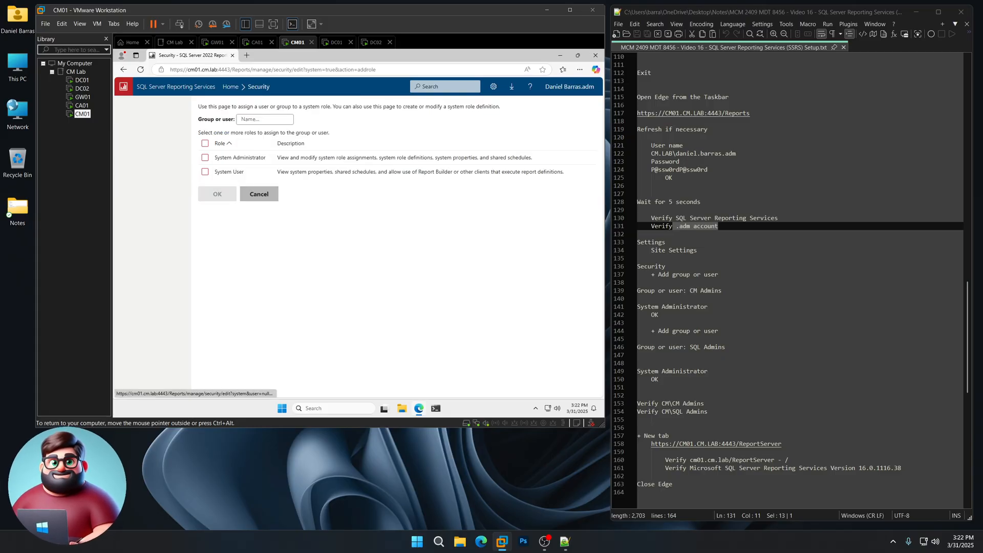
type("SQL Admins")
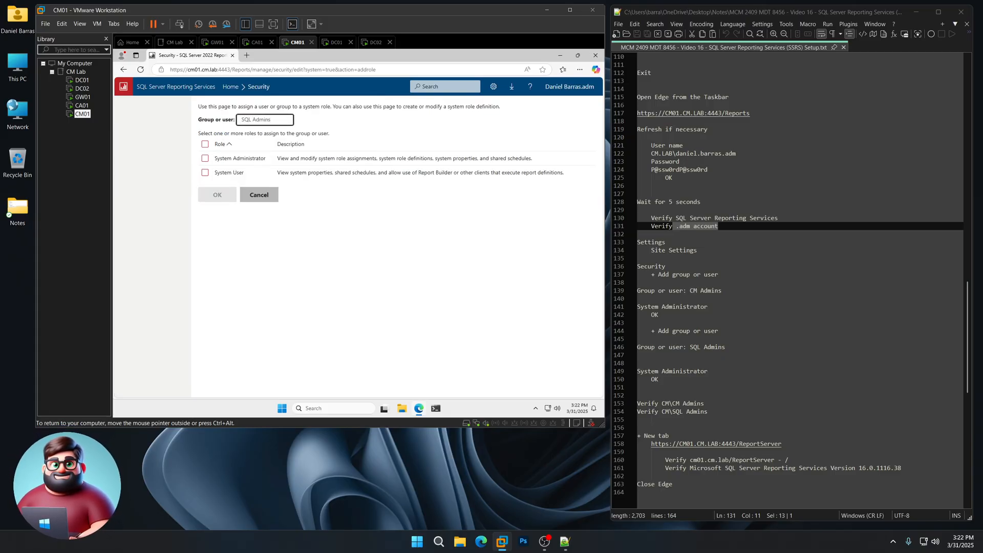
left_click(205, 158)
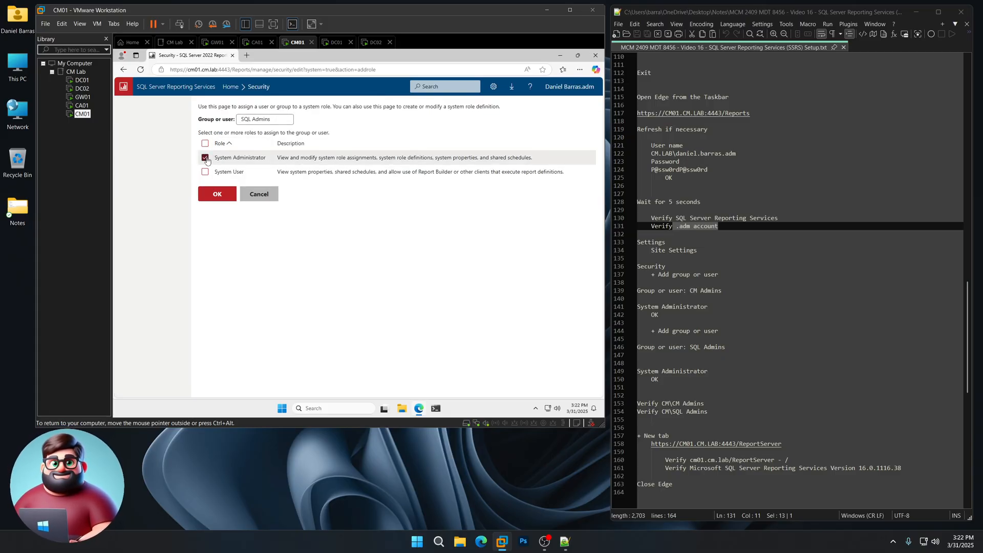
left_click(223, 198)
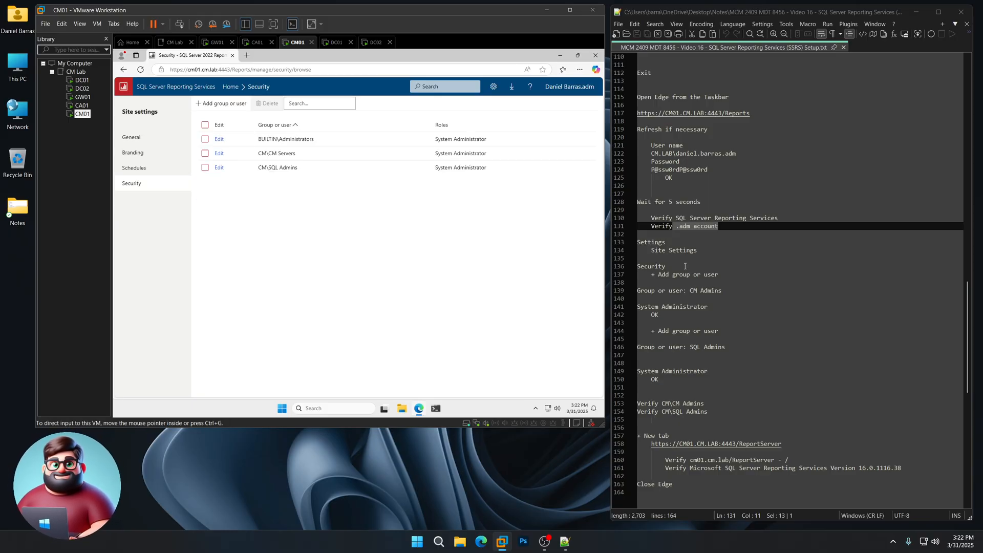
scroll(725, 232, "down", 8)
left_click_drag(717, 218, 637, 210)
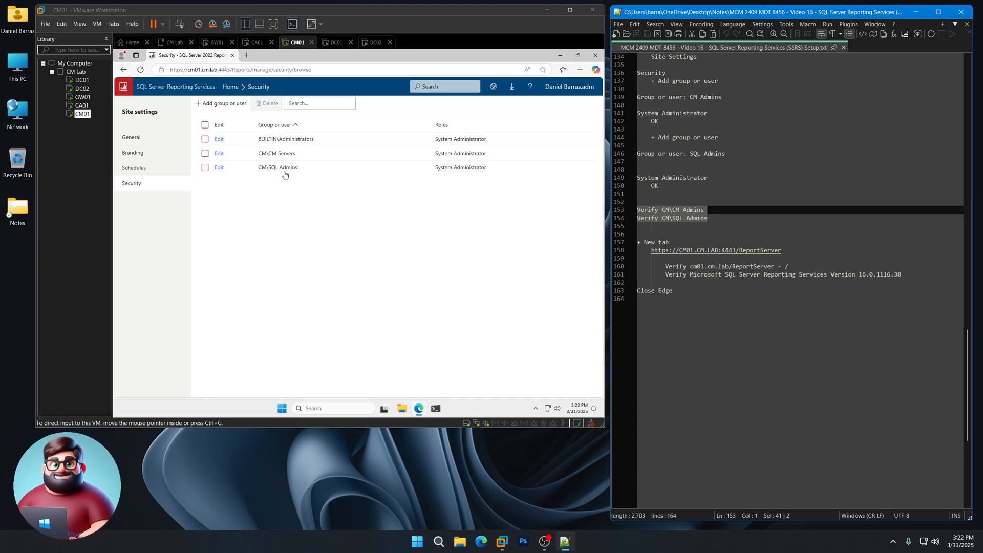
left_click(246, 55)
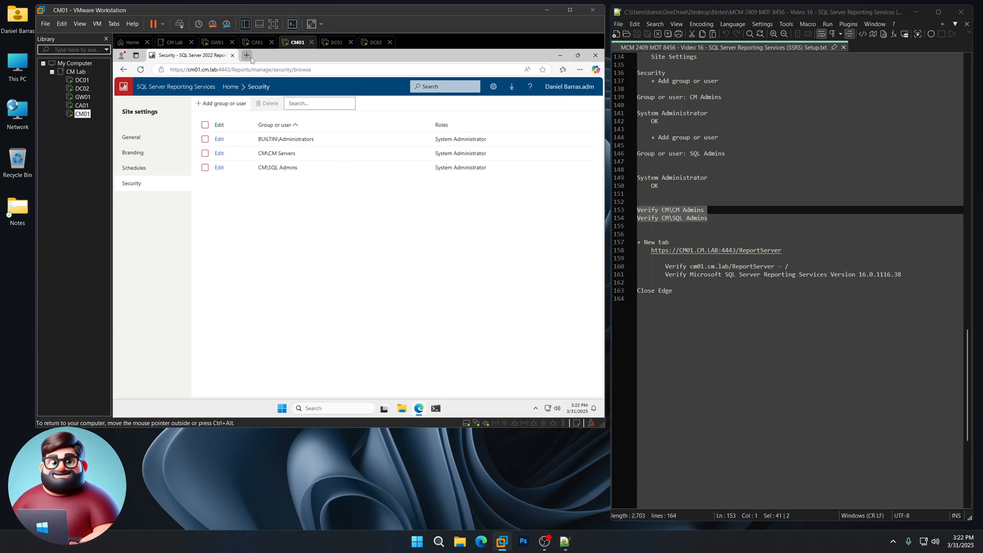
left_click_drag(786, 252, 651, 250)
right_click(663, 253)
left_click(692, 268)
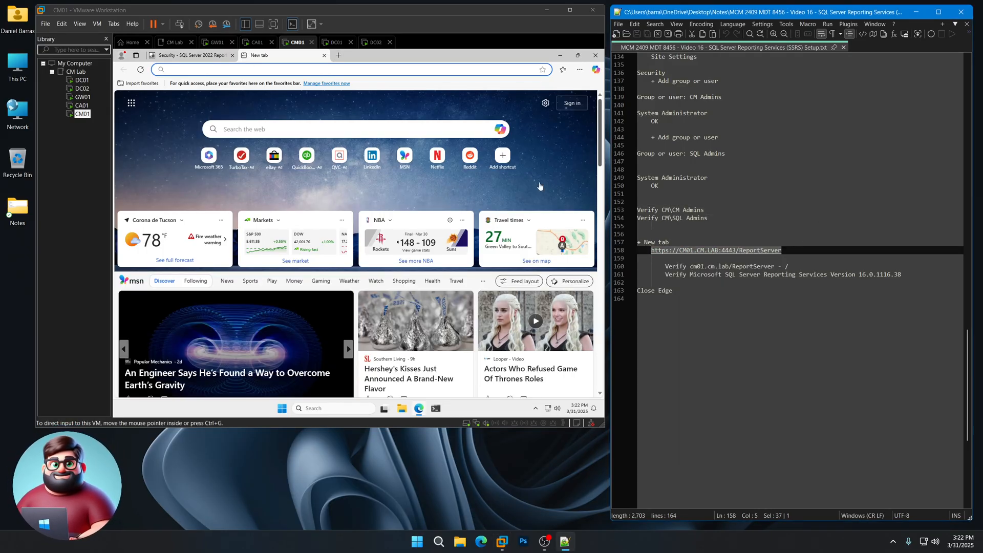
left_click(312, 70)
key("ctrl+v")
key("Return")
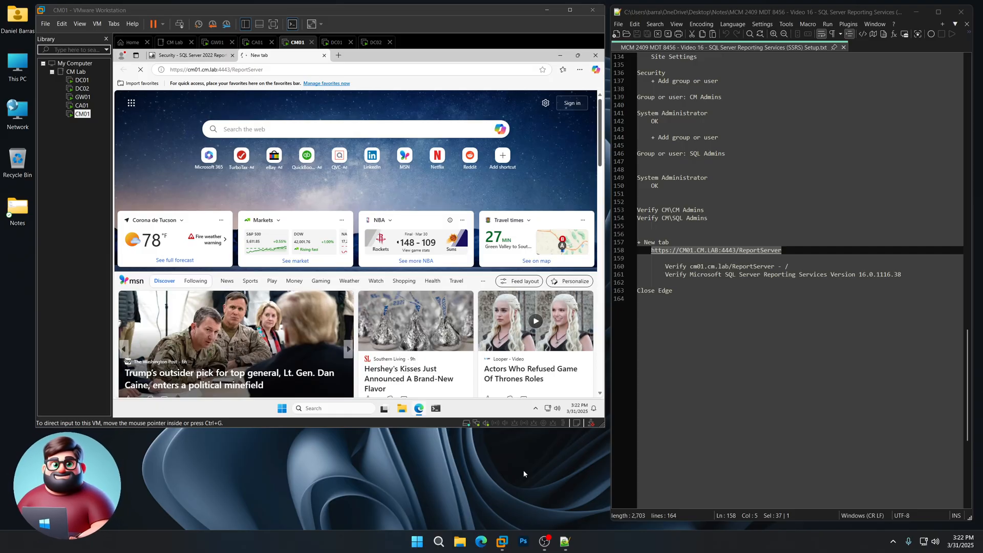
- Check the ReportServer page's heading and Reporting Services version against the notes and close Edge
left_click_drag(793, 266, 690, 266)
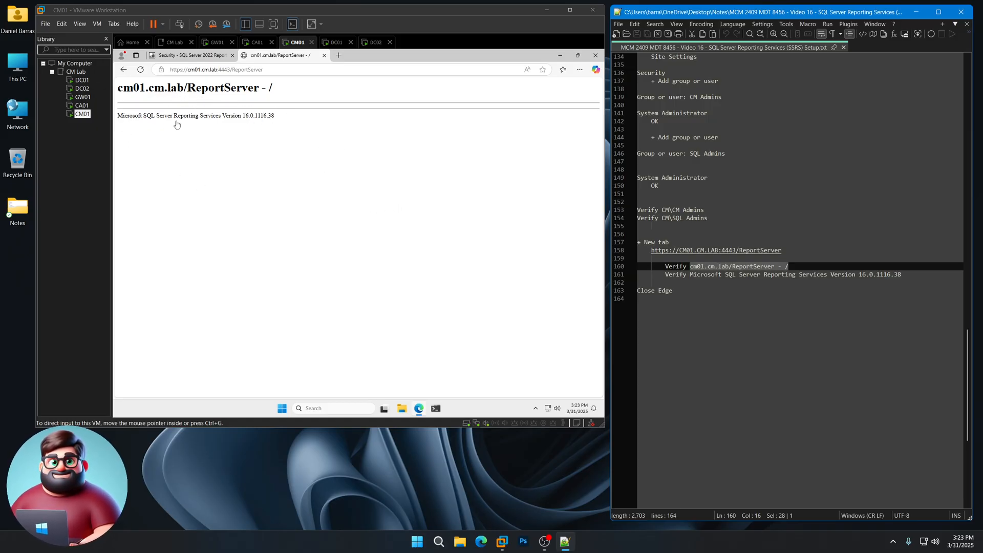
left_click(343, 206)
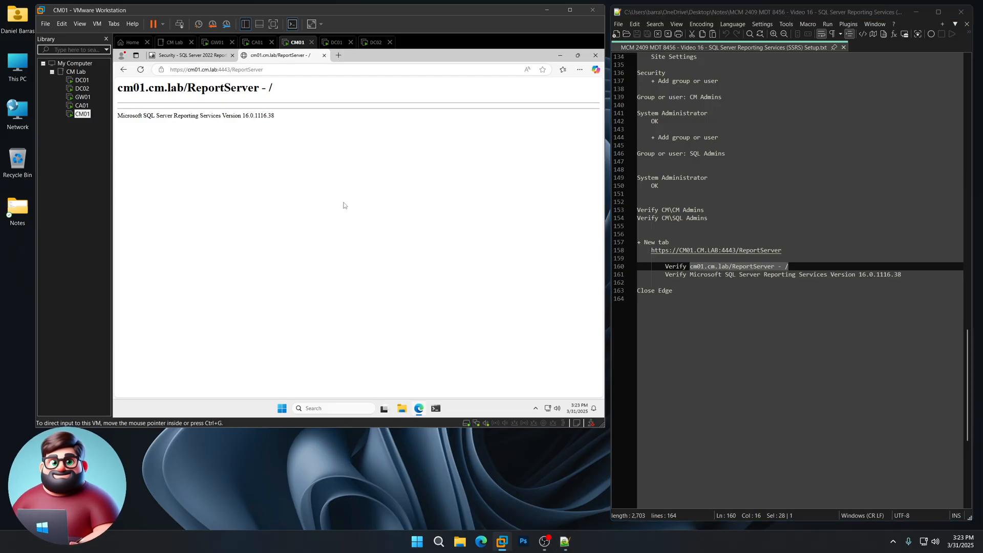
left_click(595, 56)
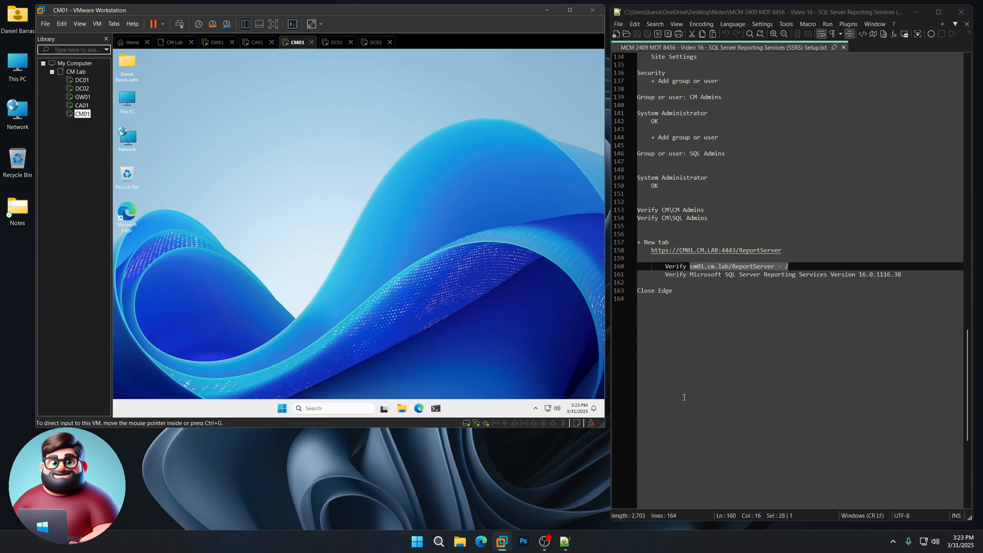